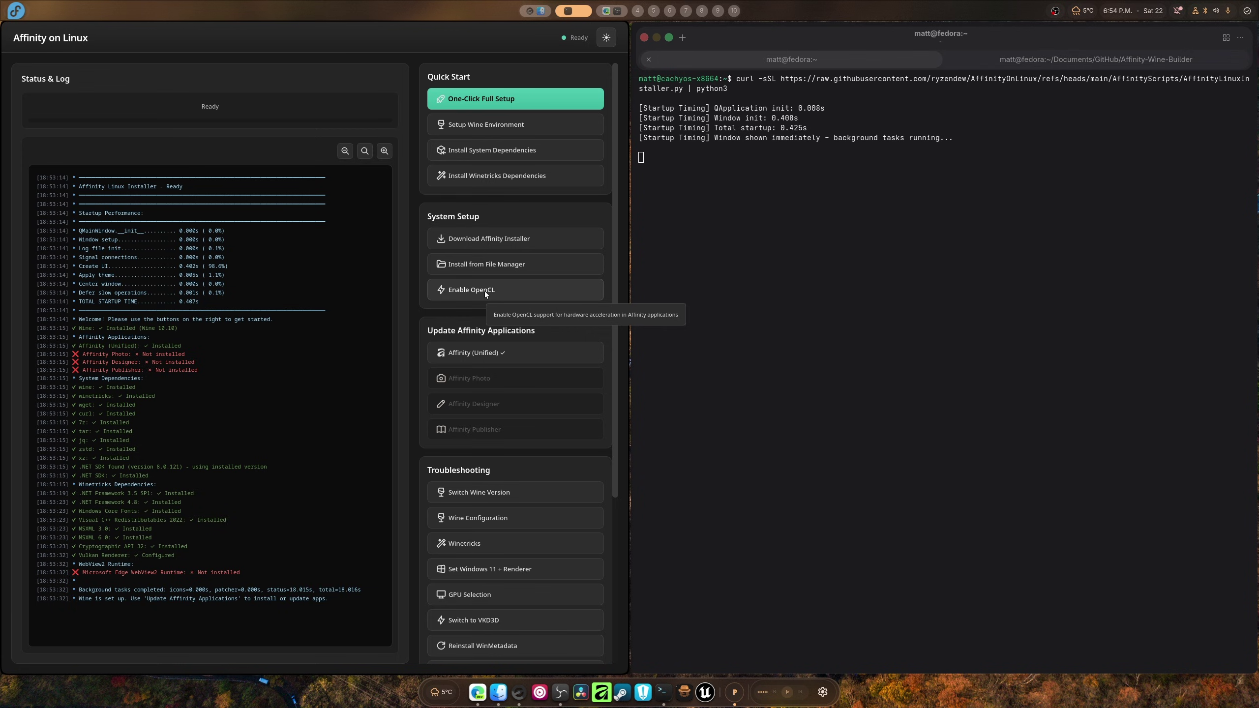
# - Switch the installer's Wine to Wine 10.4 v2 (Older CPUs) via Troubleshooting, keeping the existing prefix
pyautogui.scroll(-3, 537, 428)
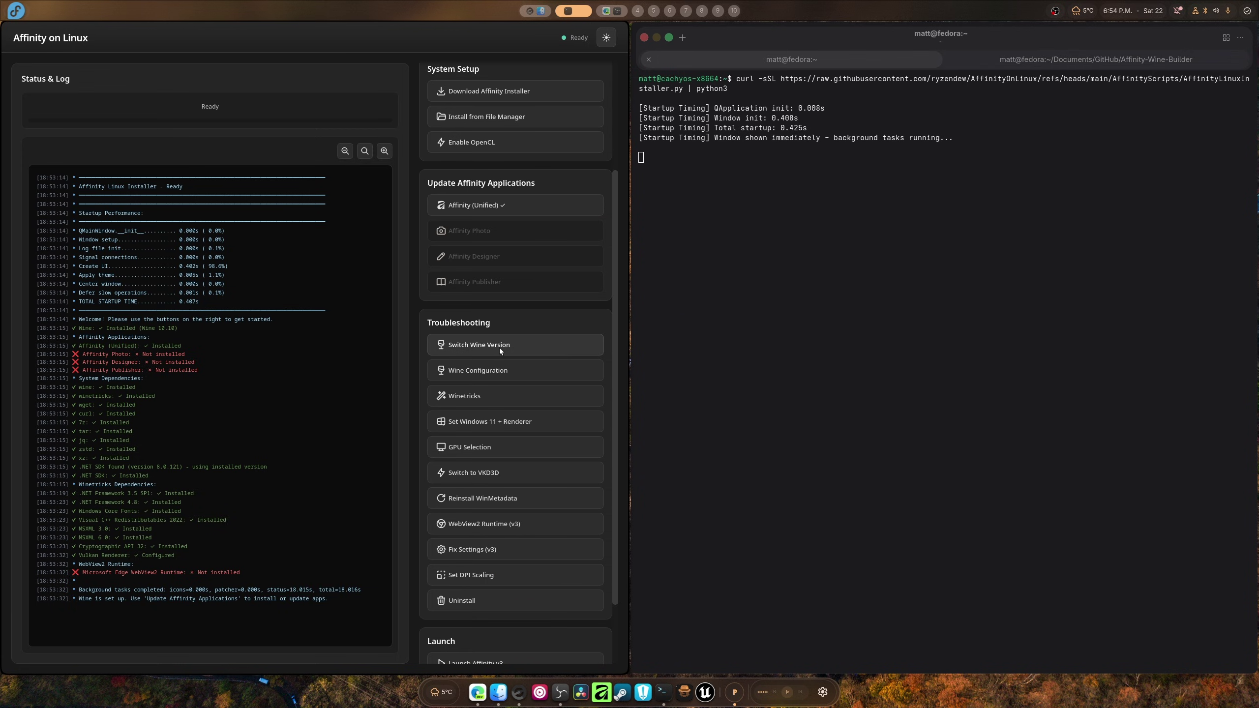
pyautogui.click(500, 347)
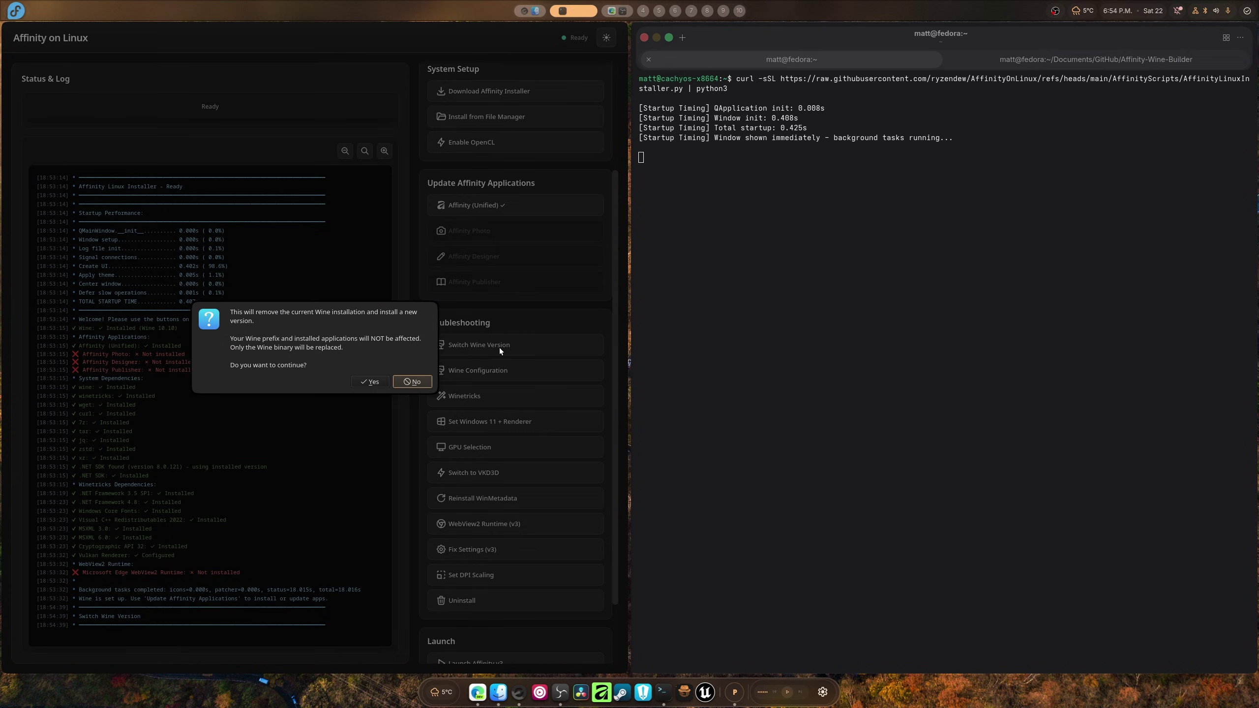
pyautogui.click(372, 380)
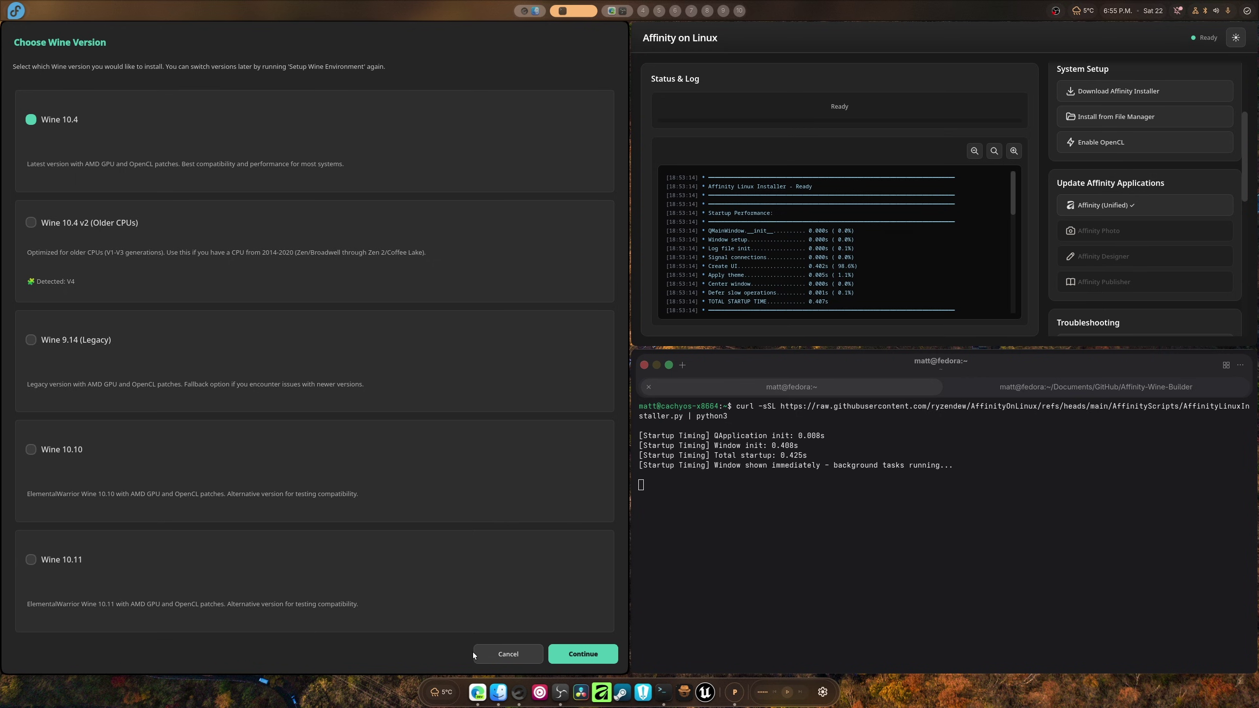
pyautogui.click(201, 297)
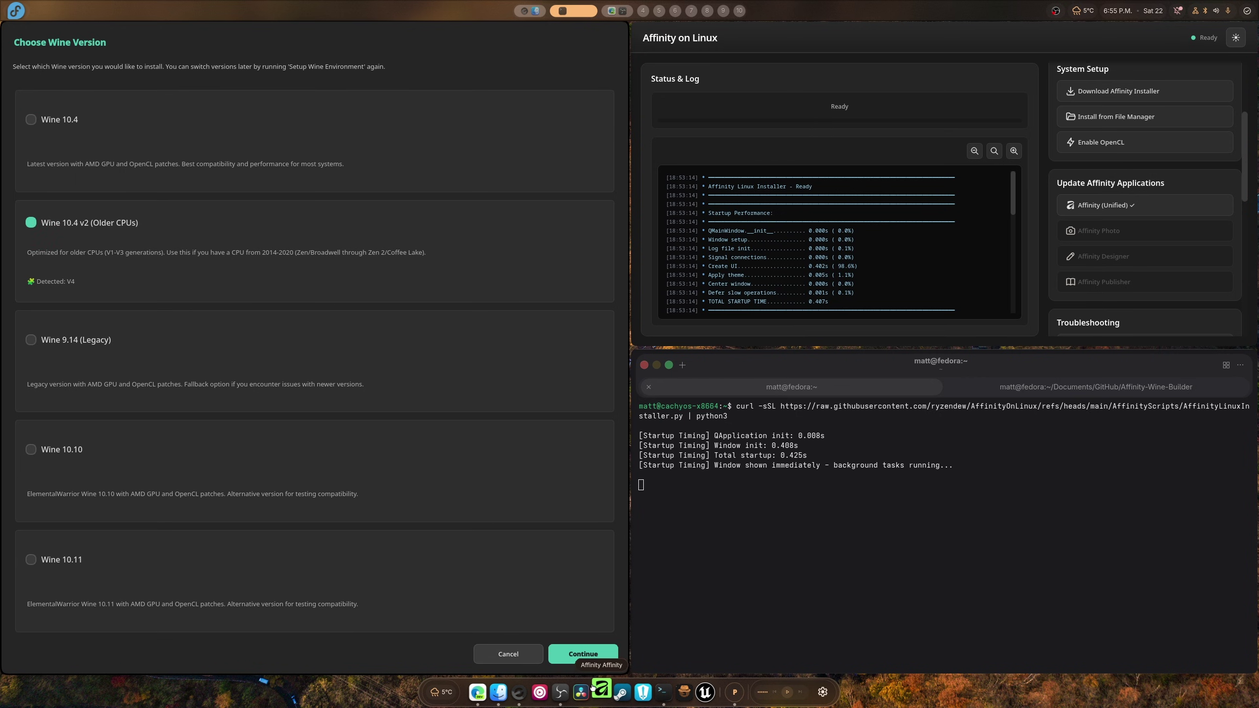
pyautogui.click(574, 657)
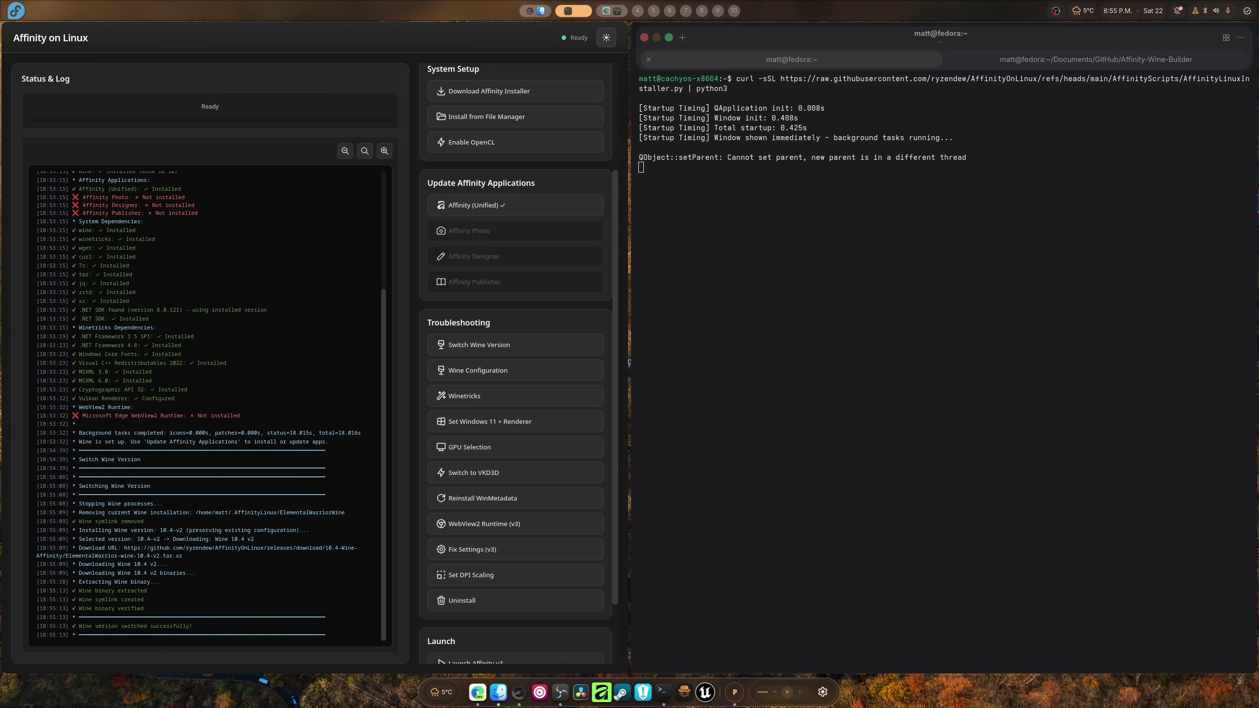
# - Browse the .AffinityLinux and ElementalWarriorWine folders in Files, then check the installer log
pyautogui.press('super+e')
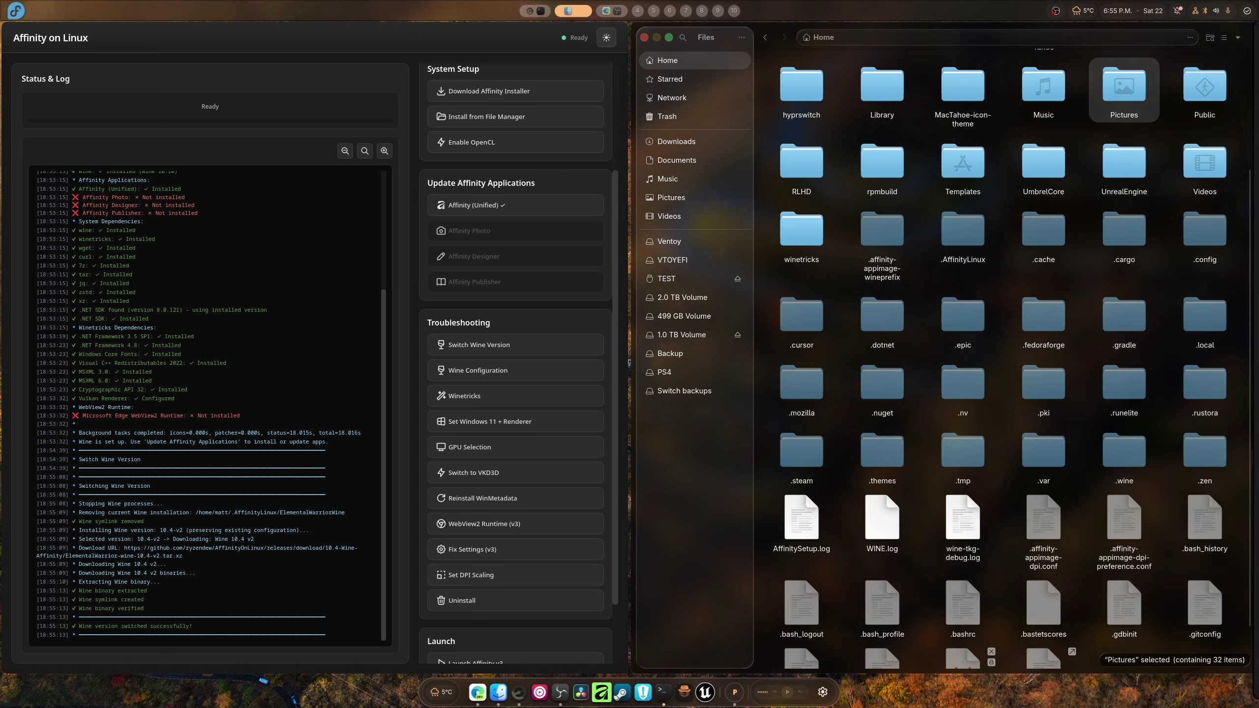
pyautogui.doubleClick(969, 231)
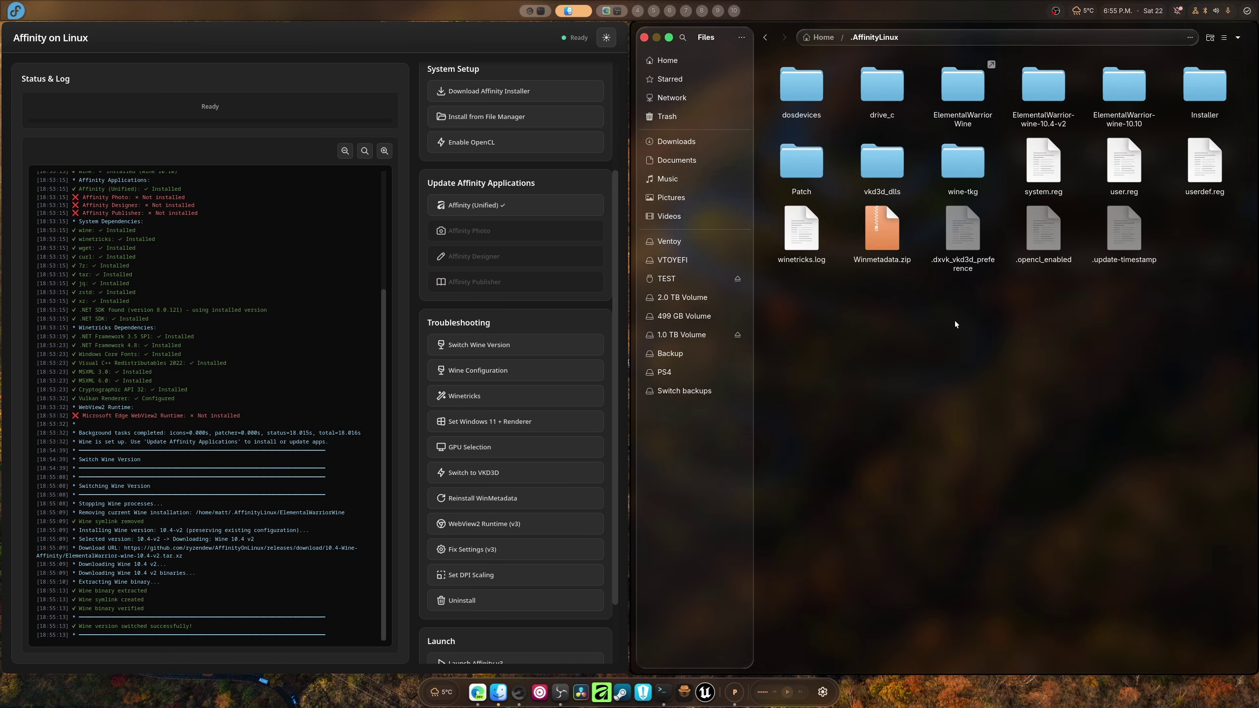
pyautogui.click(1031, 110)
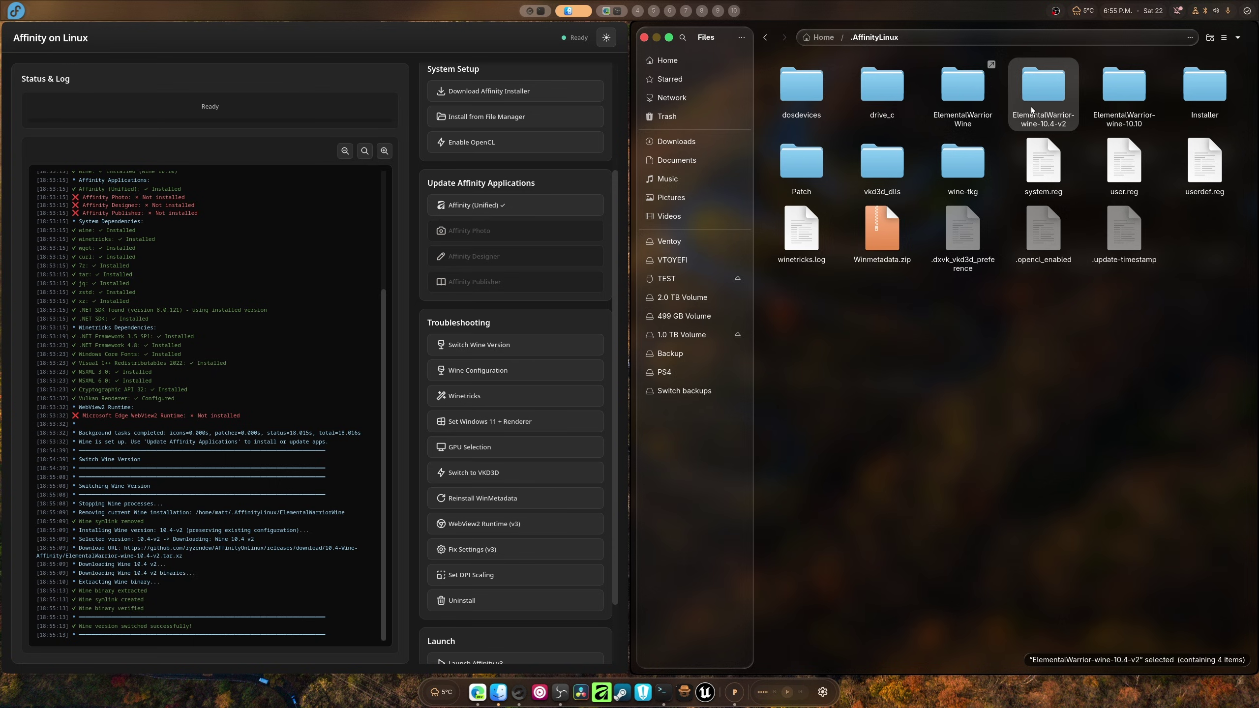
pyautogui.doubleClick(969, 96)
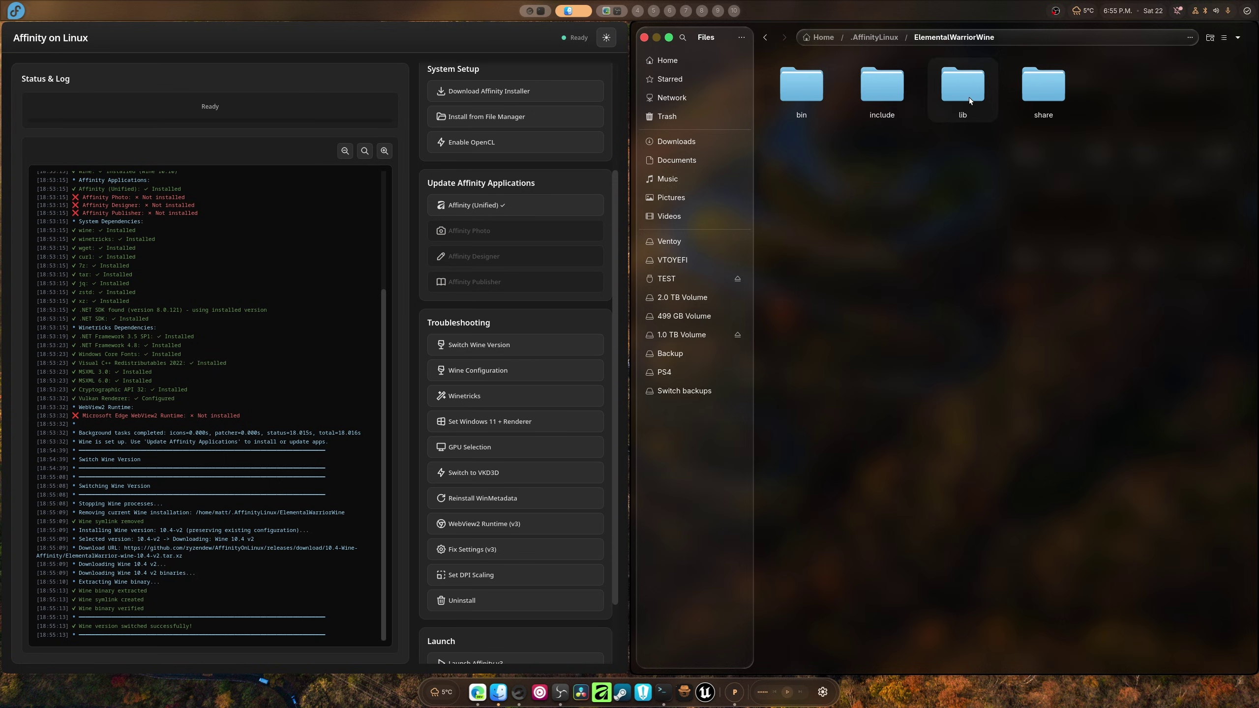
pyautogui.hotkey('alt', 'Left')
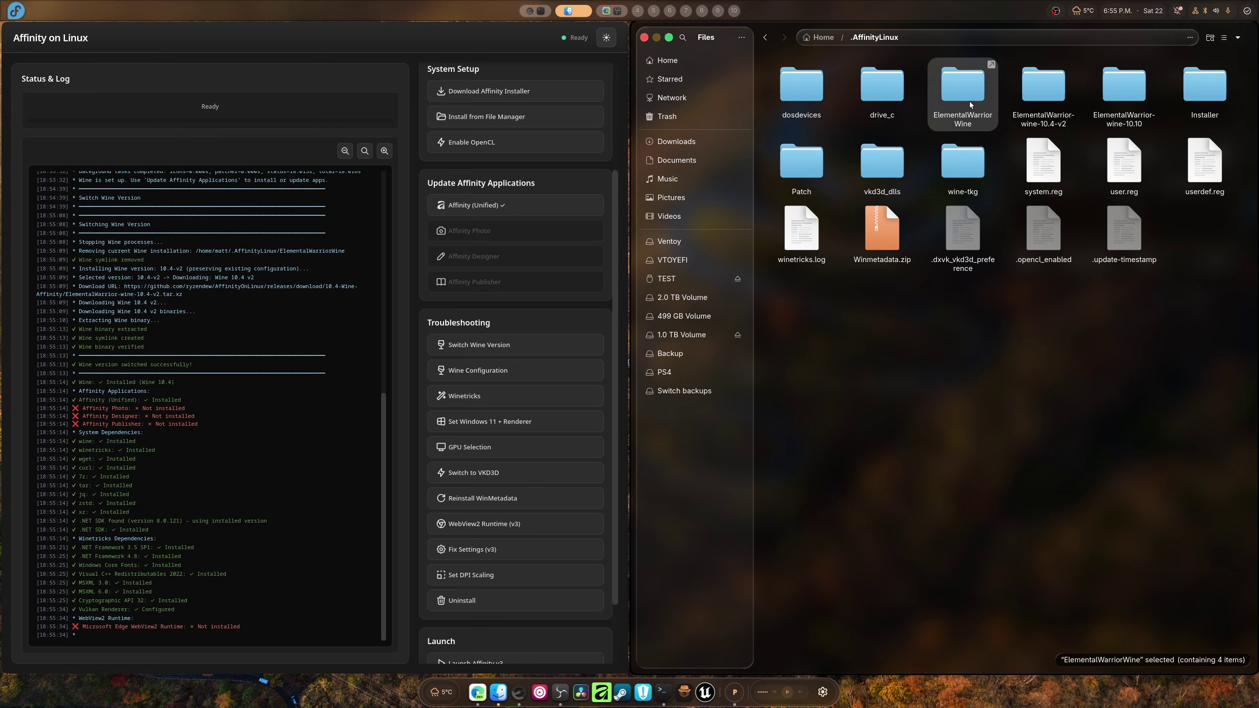
pyautogui.click(177, 437)
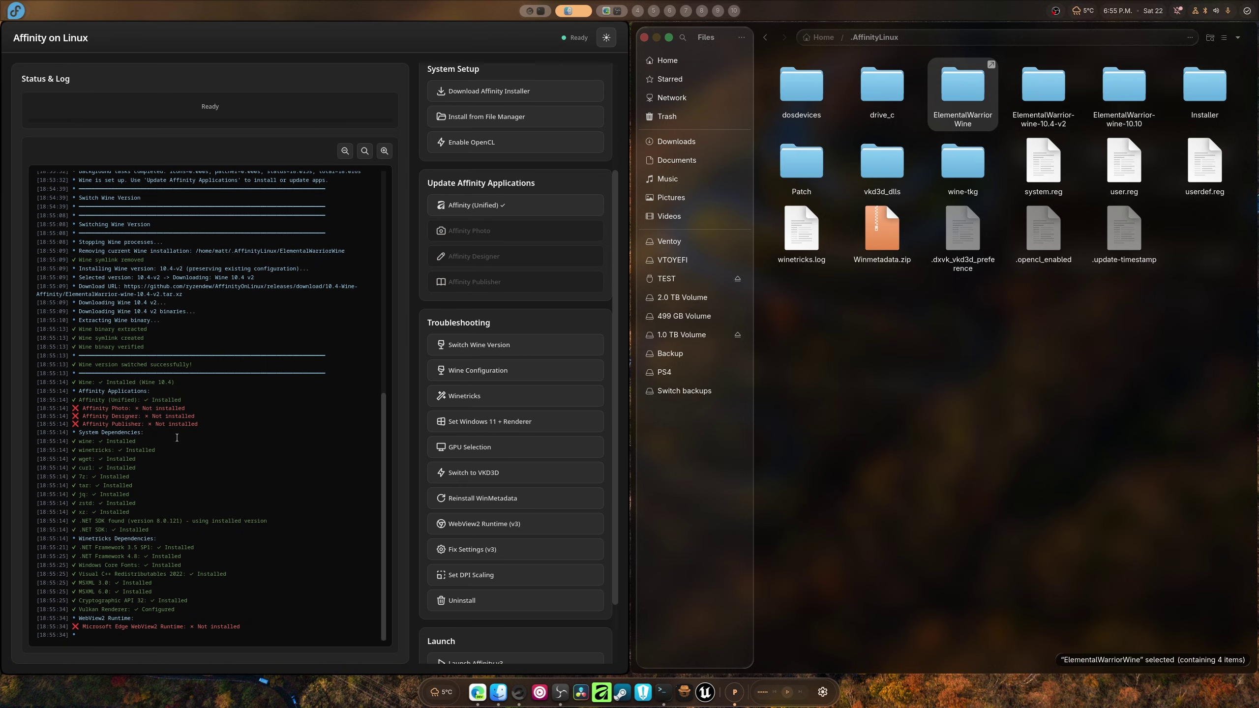
# - Open Affinity.desktop from ~/.local/share/applications in Text Editor
pyautogui.click(821, 38)
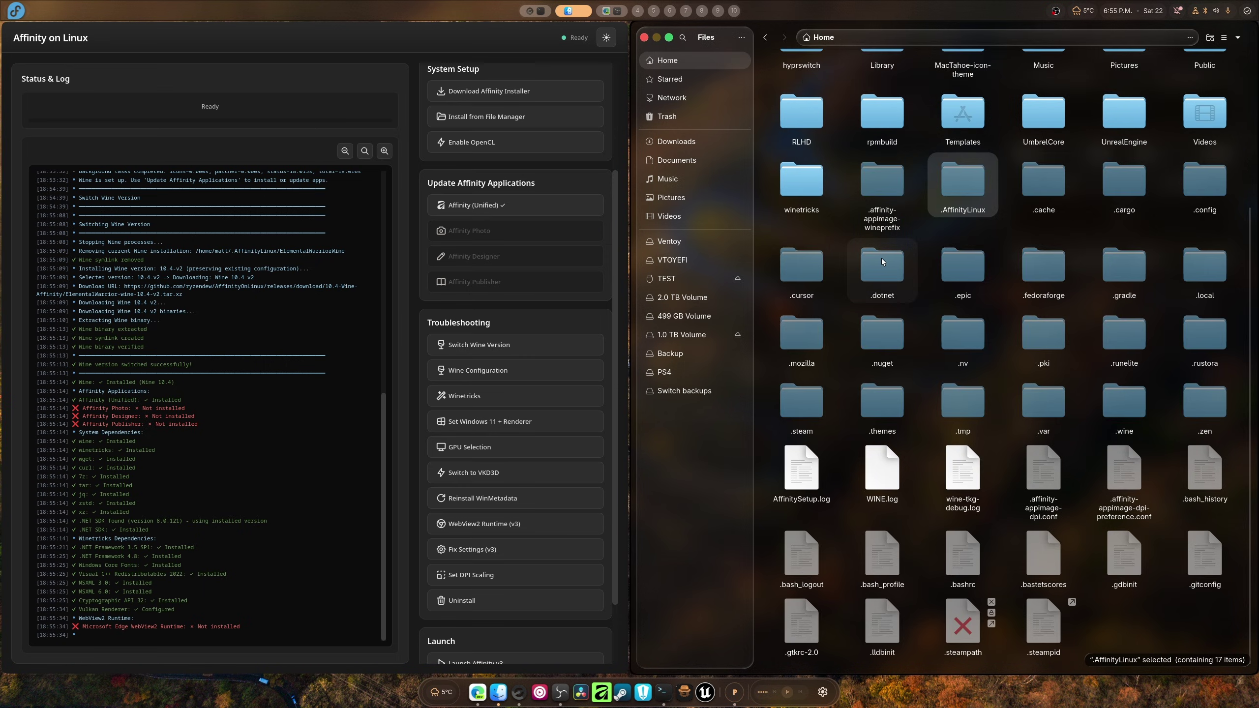
pyautogui.doubleClick(1203, 276)
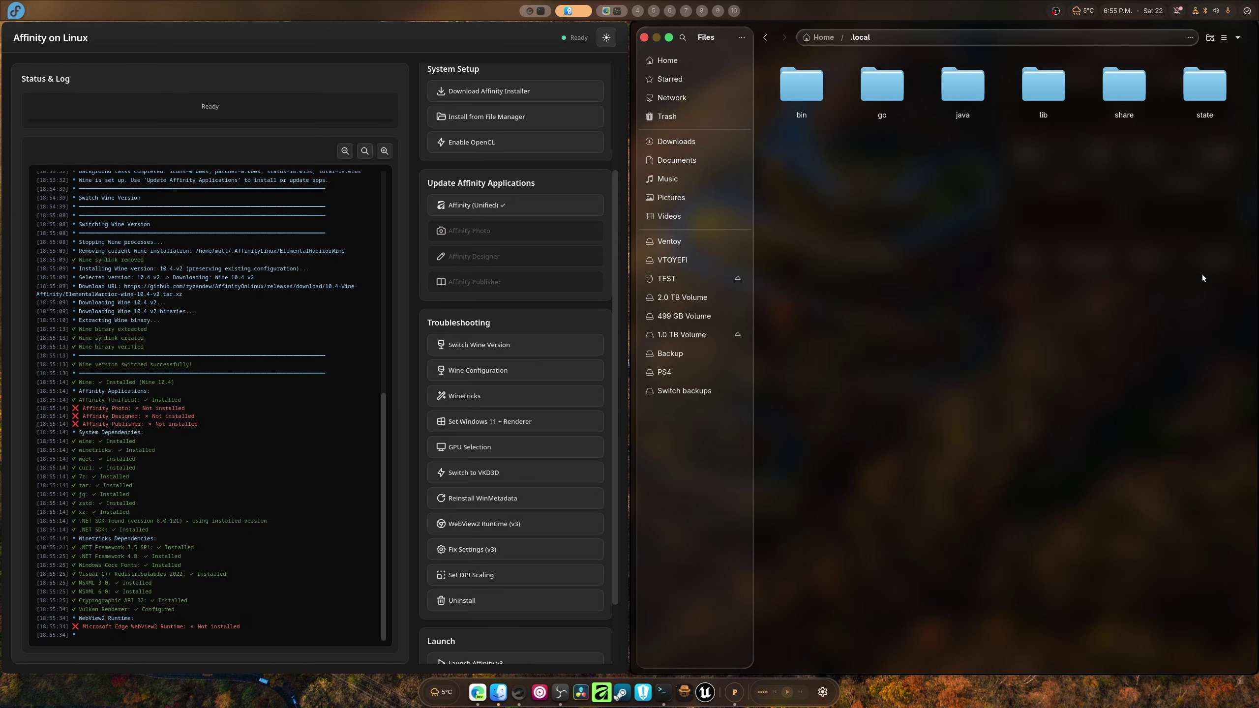
pyautogui.doubleClick(1122, 94)
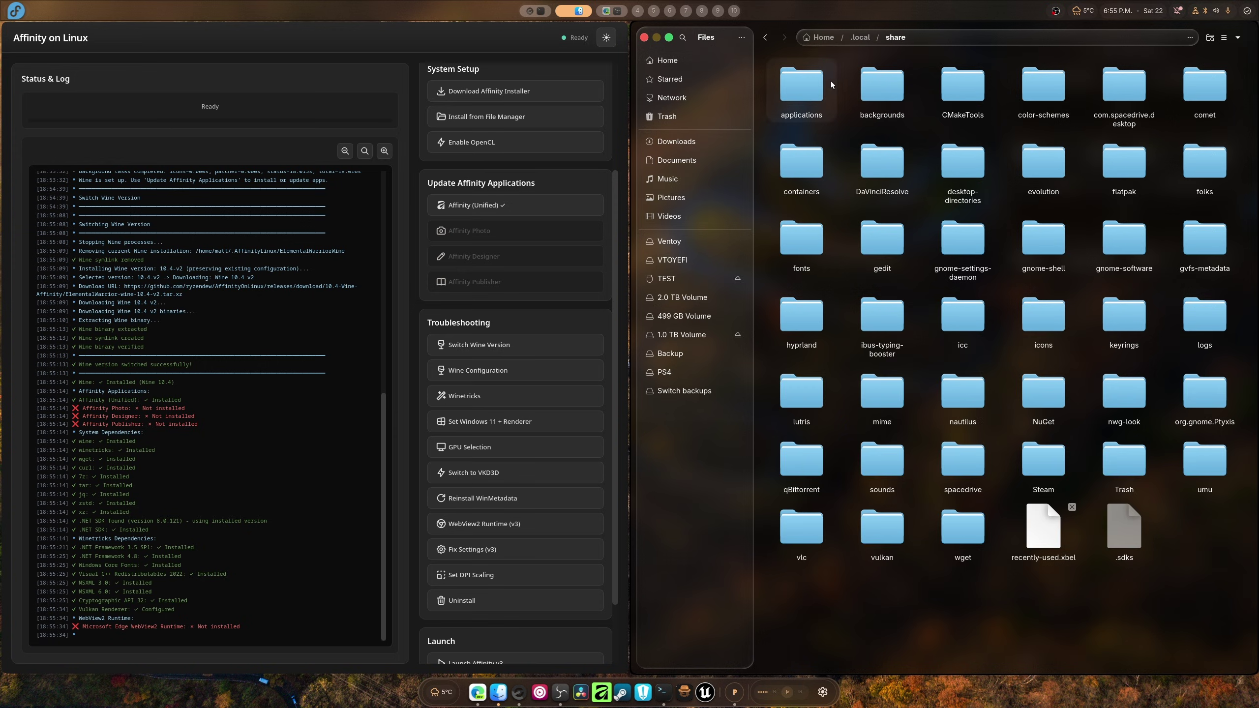
pyautogui.doubleClick(796, 94)
pyautogui.rightClick(885, 106)
pyautogui.click(927, 116)
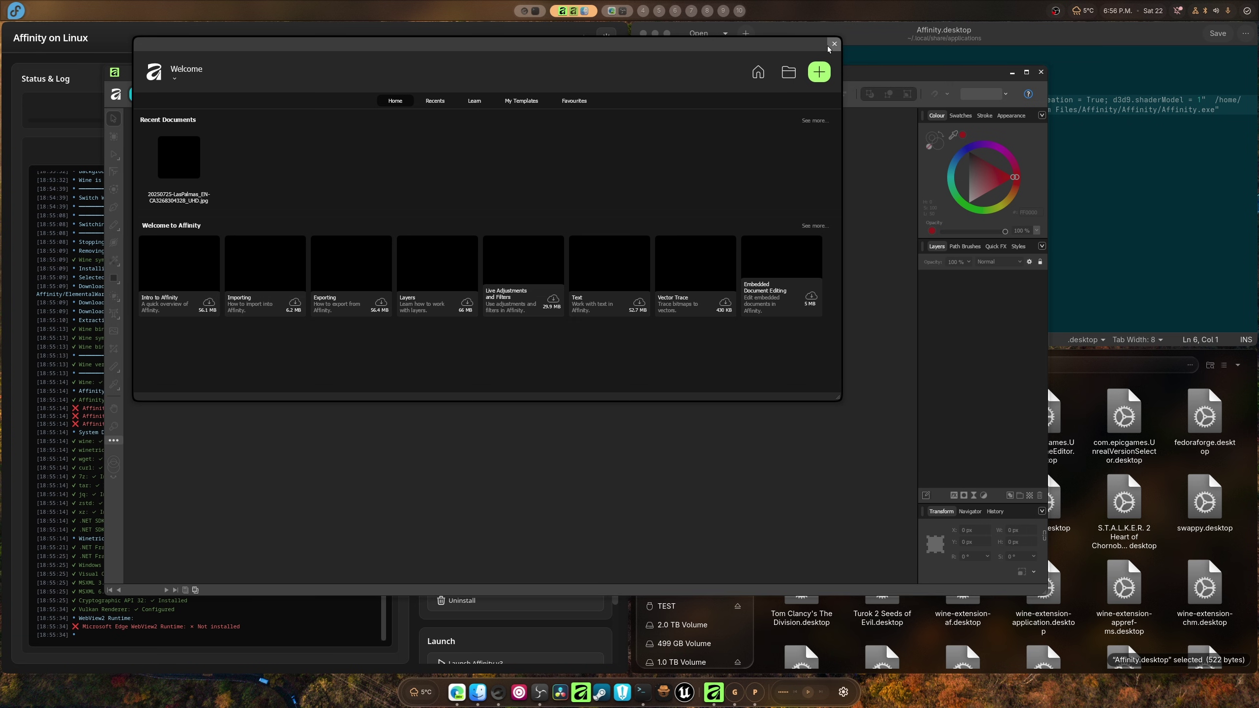
# - Open the recent LasPalmas JPG from the Welcome screen and shift the Affinity window left
pyautogui.click(167, 161)
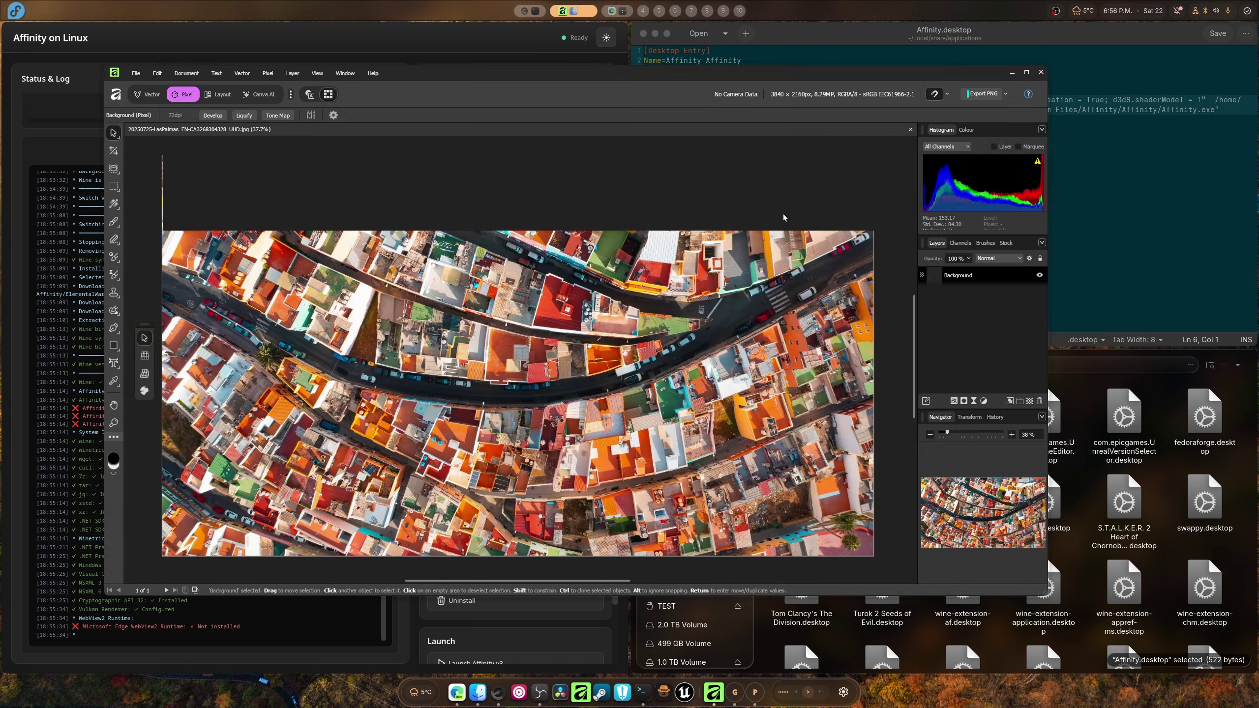
pyautogui.moveTo(782, 217); pyautogui.dragTo(719, 225)
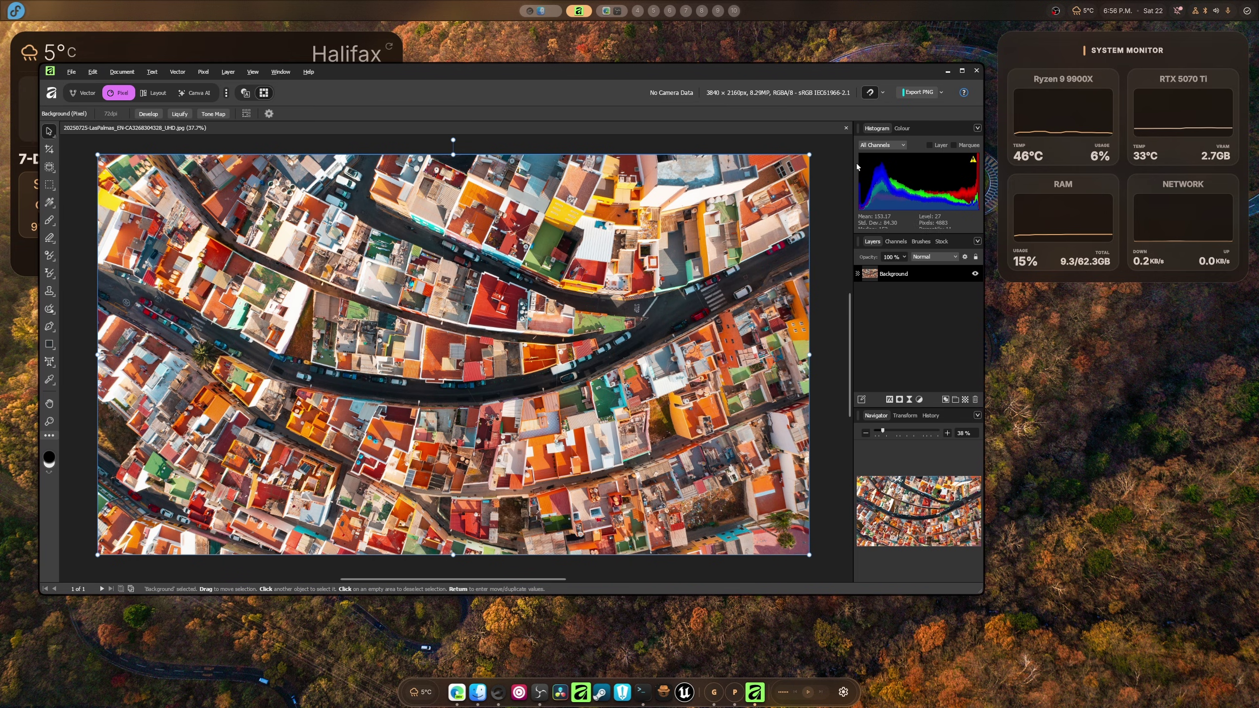
# - Tile an nvtop GPU monitor beside Affinity and zoom the photo to 1000%
pyautogui.press('super+Return')
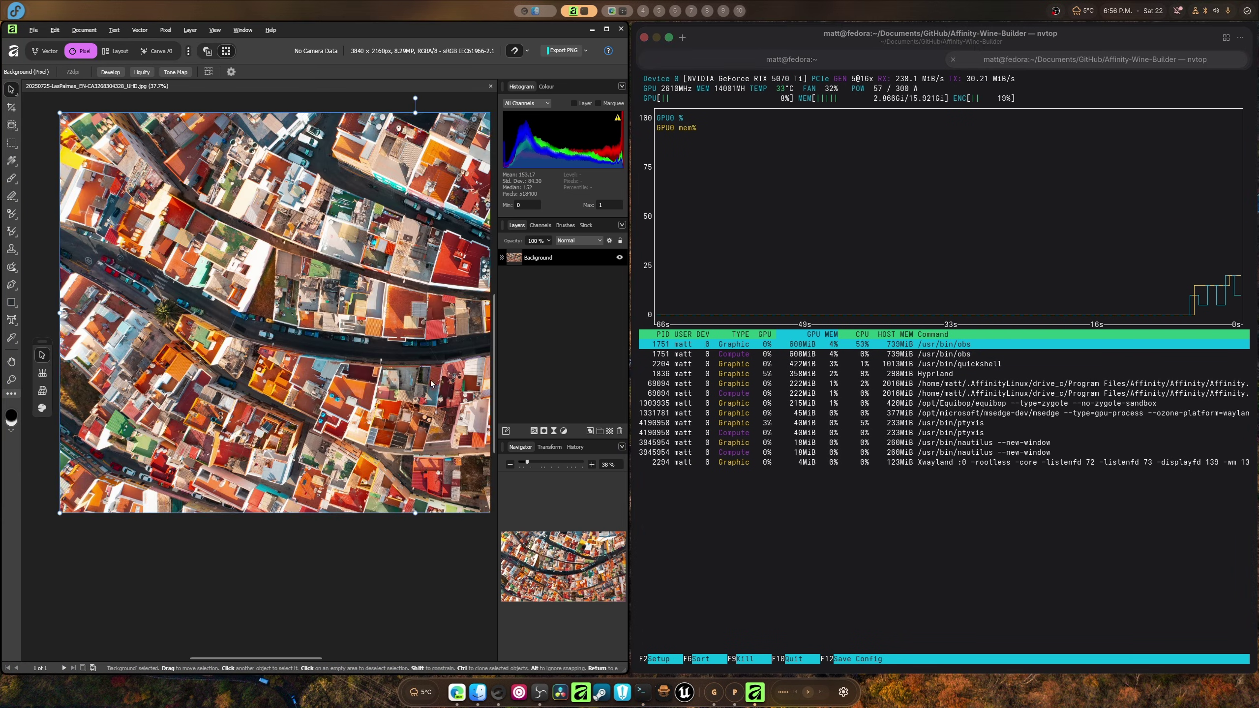
pyautogui.scroll(4, 434, 390)
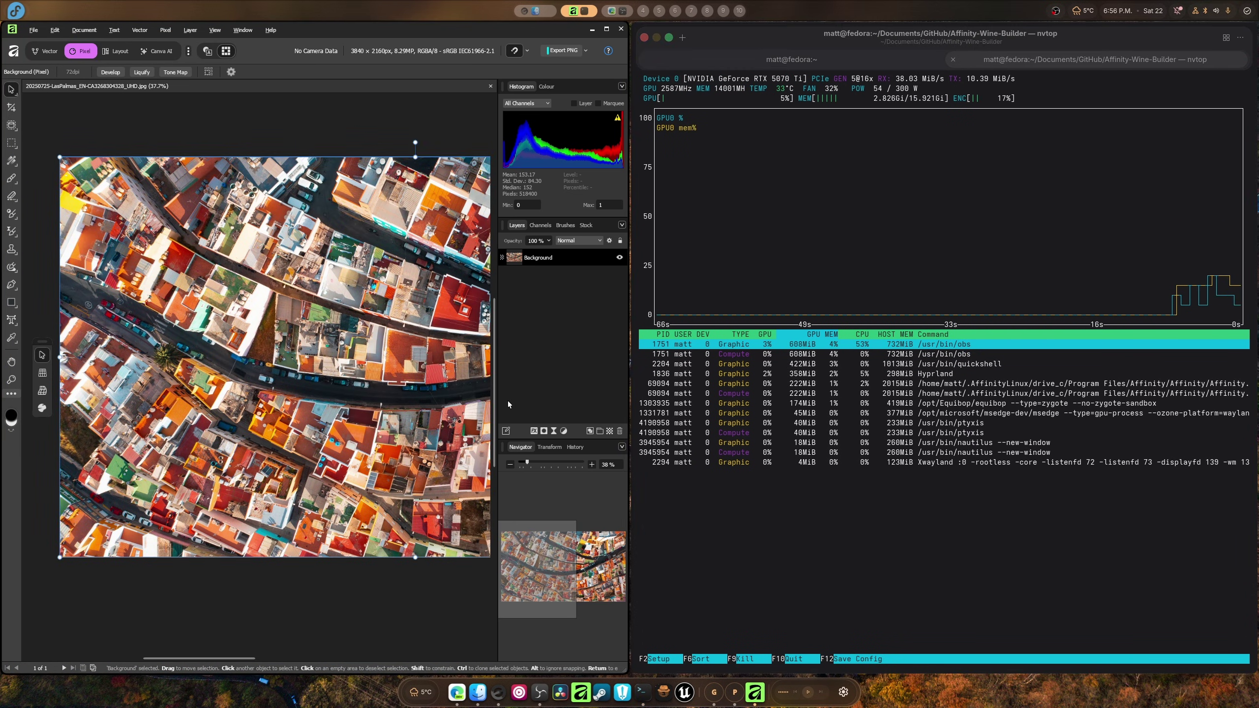
pyautogui.moveTo(527, 462); pyautogui.dragTo(607, 469)
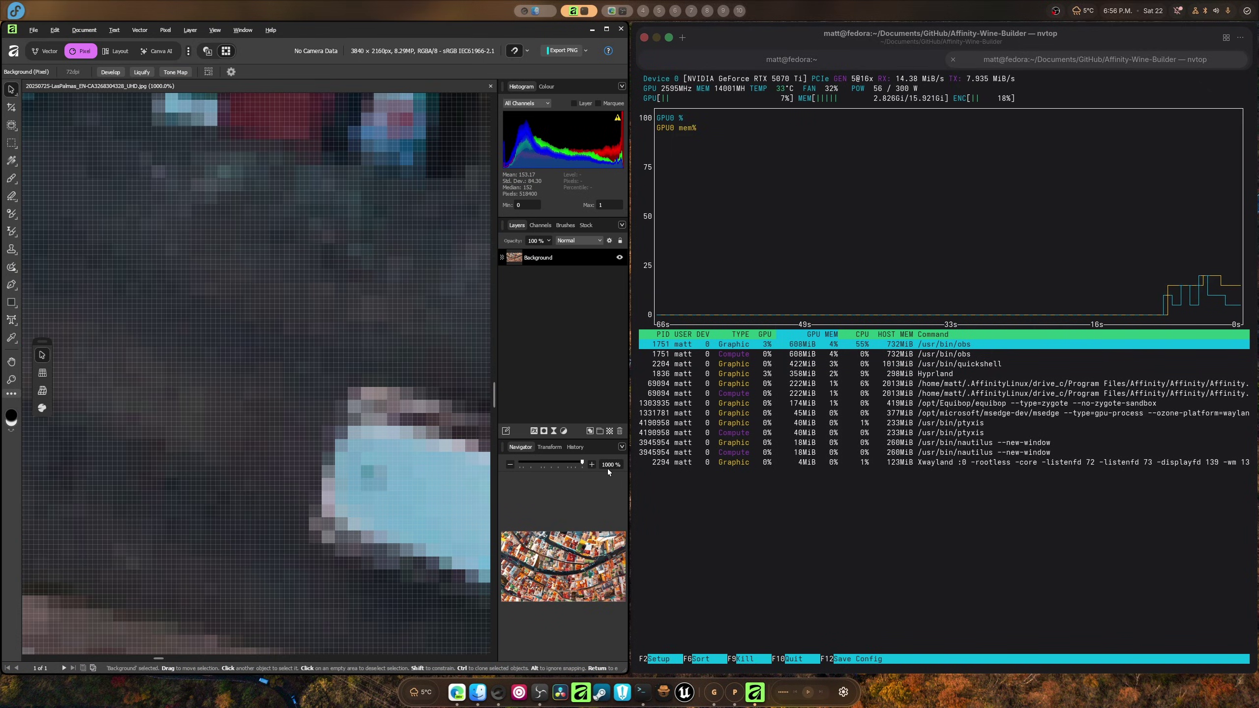
# - Push Forward warp the pool area in Liquify, cancel the warp, and zoom back out
pyautogui.click(147, 73)
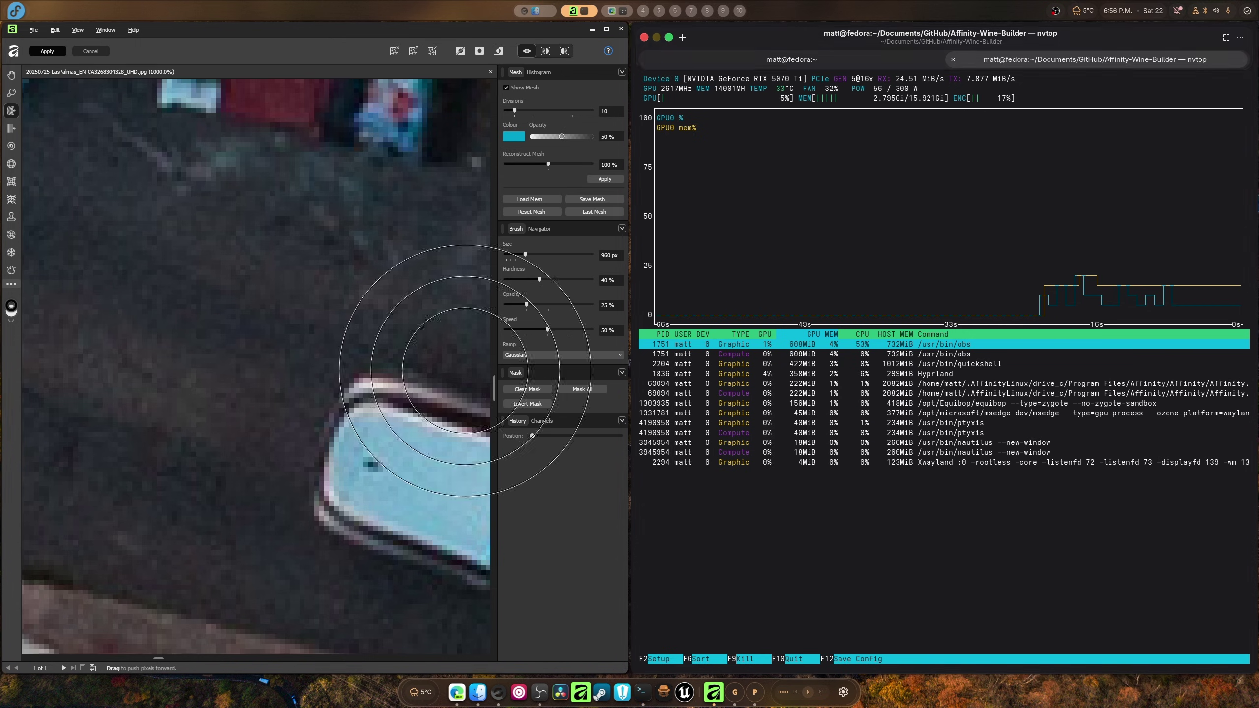
pyautogui.moveTo(259, 239)
pyautogui.mouseDown()
pyautogui.moveTo(259, 312)
pyautogui.moveTo(272, 330)
pyautogui.moveTo(307, 316)
pyautogui.moveTo(313, 294)
pyautogui.moveTo(265, 243)
pyautogui.moveTo(214, 232)
pyautogui.moveTo(198, 264)
pyautogui.moveTo(295, 290)
pyautogui.moveTo(245, 189)
pyautogui.moveTo(236, 353)
pyautogui.moveTo(227, 258)
pyautogui.moveTo(297, 210)
pyautogui.moveTo(373, 334)
pyautogui.moveTo(233, 364)
pyautogui.moveTo(233, 252)
pyautogui.moveTo(255, 338)
pyautogui.moveTo(204, 343)
pyautogui.moveTo(264, 272)
pyautogui.moveTo(297, 395)
pyautogui.moveTo(243, 257)
pyautogui.moveTo(267, 385)
pyautogui.moveTo(231, 384)
pyautogui.moveTo(286, 259)
pyautogui.moveTo(215, 431)
pyautogui.moveTo(204, 289)
pyautogui.moveTo(236, 353)
pyautogui.moveTo(151, 347)
pyautogui.moveTo(301, 292)
pyautogui.moveTo(224, 401)
pyautogui.moveTo(250, 268)
pyautogui.moveTo(213, 436)
pyautogui.moveTo(282, 282)
pyautogui.moveTo(365, 455)
pyautogui.moveTo(210, 299)
pyautogui.moveTo(318, 318)
pyautogui.moveTo(145, 323)
pyautogui.moveTo(174, 349)
pyautogui.mouseUp()
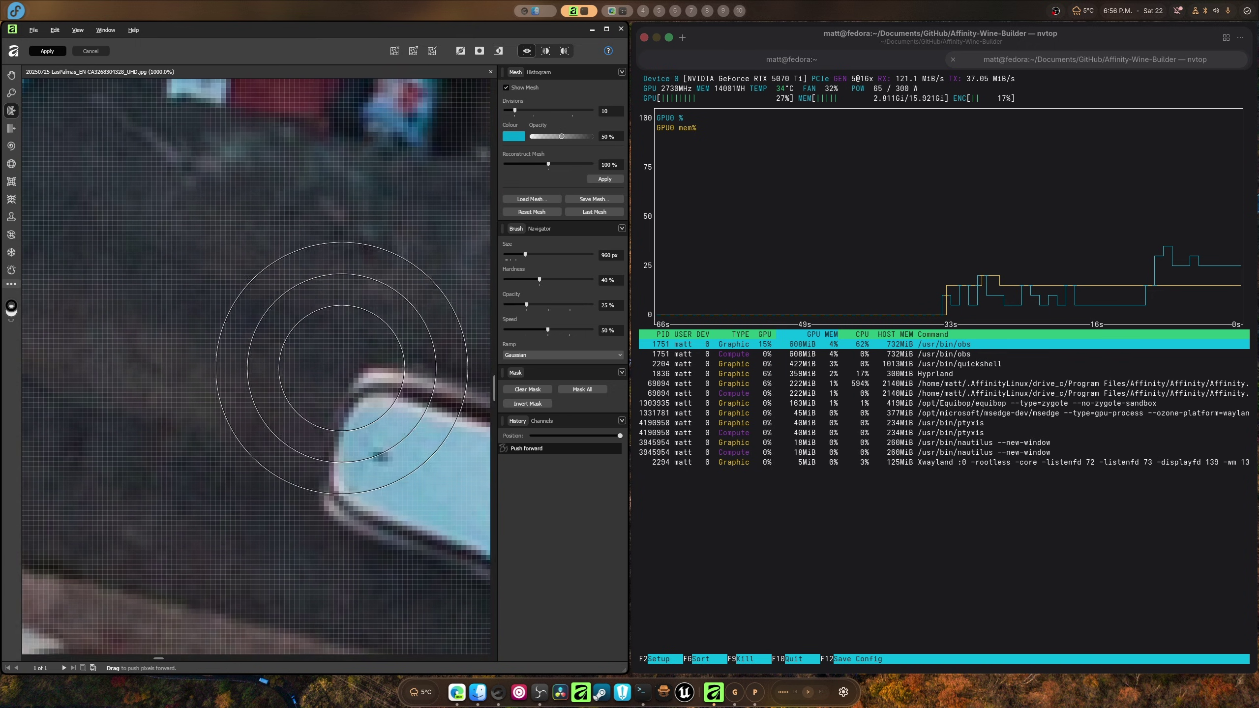
pyautogui.moveTo(341, 368)
pyautogui.mouseDown()
pyautogui.moveTo(314, 299)
pyautogui.moveTo(311, 429)
pyautogui.moveTo(266, 347)
pyautogui.moveTo(259, 389)
pyautogui.moveTo(274, 450)
pyautogui.moveTo(267, 396)
pyautogui.moveTo(242, 360)
pyautogui.moveTo(293, 481)
pyautogui.moveTo(231, 439)
pyautogui.moveTo(215, 367)
pyautogui.moveTo(258, 456)
pyautogui.moveTo(297, 499)
pyautogui.moveTo(275, 406)
pyautogui.moveTo(299, 443)
pyautogui.moveTo(277, 407)
pyautogui.moveTo(329, 445)
pyautogui.moveTo(294, 267)
pyautogui.moveTo(229, 462)
pyautogui.moveTo(112, 324)
pyautogui.moveTo(197, 249)
pyautogui.moveTo(300, 358)
pyautogui.moveTo(282, 460)
pyautogui.moveTo(226, 414)
pyautogui.moveTo(164, 274)
pyautogui.moveTo(305, 242)
pyautogui.moveTo(377, 508)
pyautogui.moveTo(254, 548)
pyautogui.moveTo(342, 363)
pyautogui.moveTo(476, 397)
pyautogui.moveTo(259, 360)
pyautogui.moveTo(192, 365)
pyautogui.mouseUp()
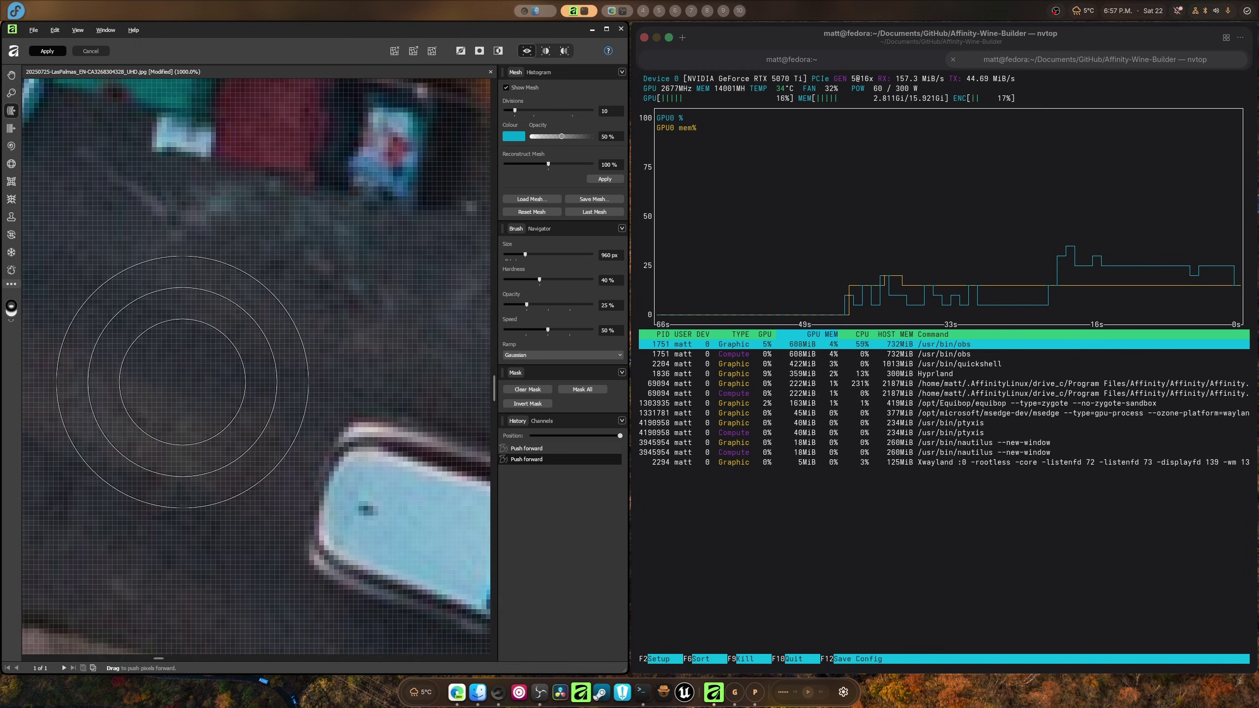
pyautogui.click(87, 51)
pyautogui.moveTo(544, 465)
pyautogui.mouseDown()
pyautogui.moveTo(515, 466)
pyautogui.moveTo(527, 466)
pyautogui.mouseUp()
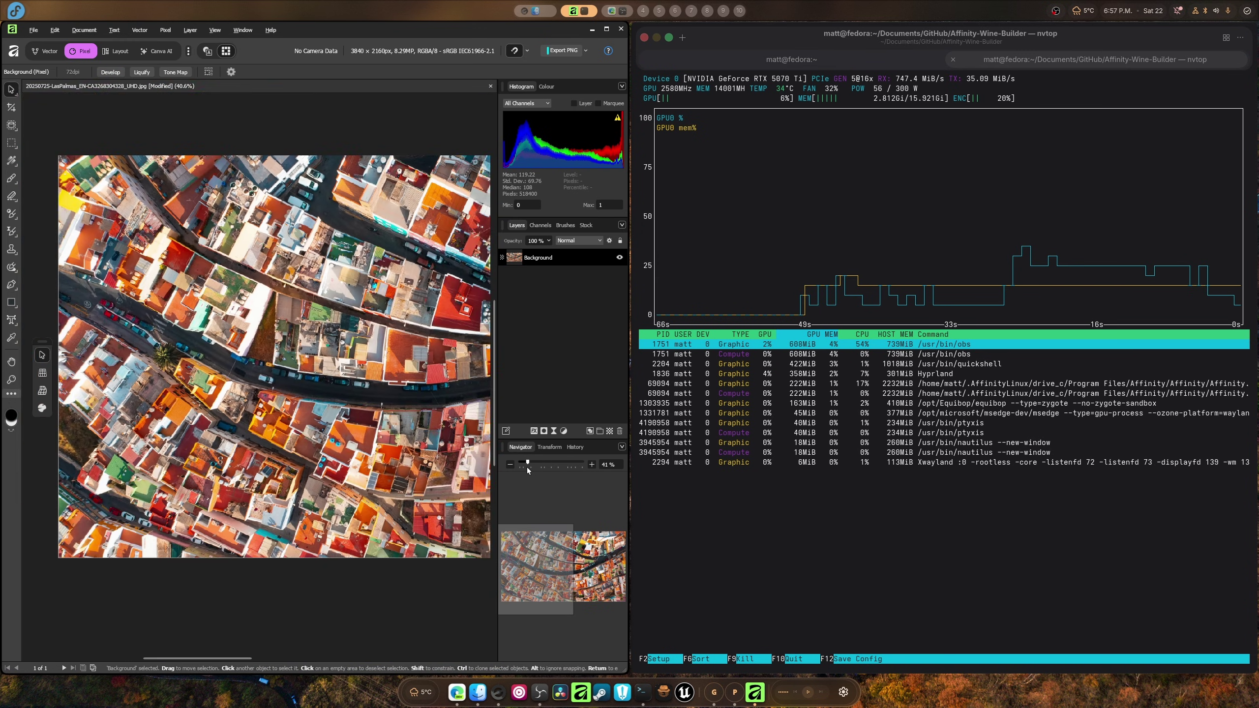
# - Warp the central streets and buildings with several Liquify push strokes, closing the nvtop terminal
pyautogui.click(140, 72)
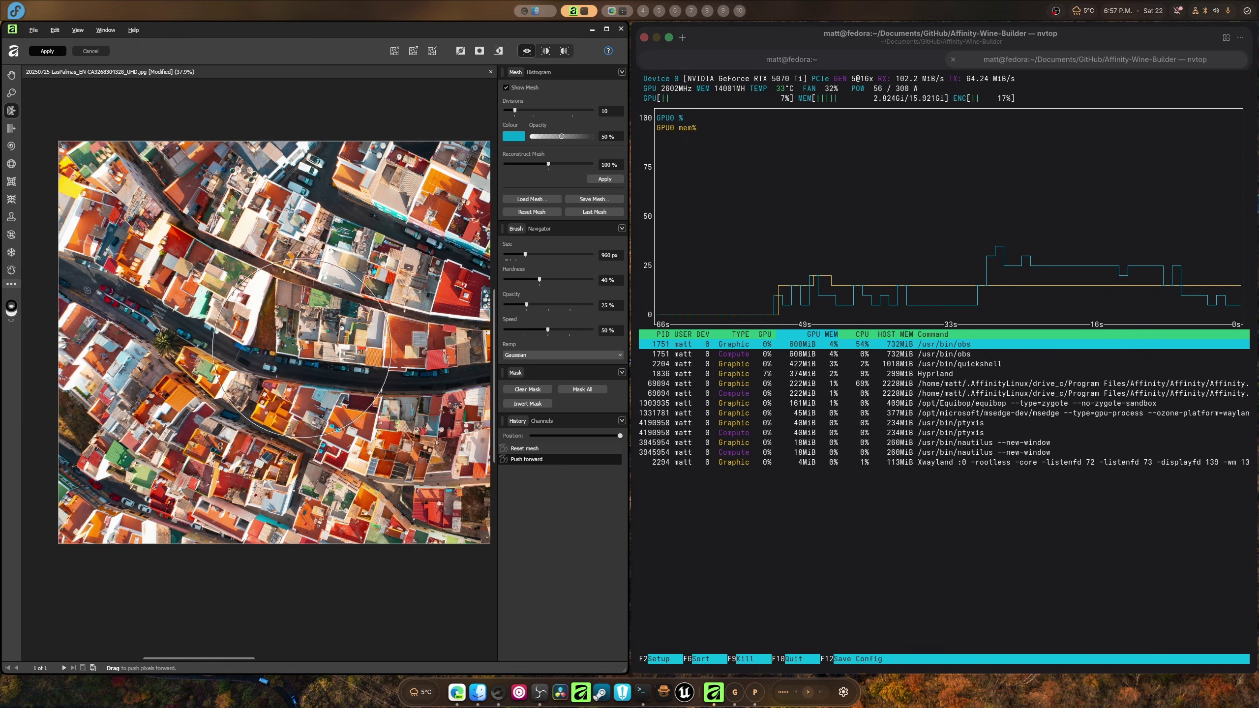
pyautogui.moveTo(261, 355)
pyautogui.mouseDown()
pyautogui.moveTo(274, 354)
pyautogui.moveTo(292, 277)
pyautogui.moveTo(278, 298)
pyautogui.moveTo(297, 338)
pyautogui.moveTo(339, 363)
pyautogui.moveTo(396, 337)
pyautogui.moveTo(347, 282)
pyautogui.moveTo(307, 268)
pyautogui.moveTo(238, 297)
pyautogui.mouseUp()
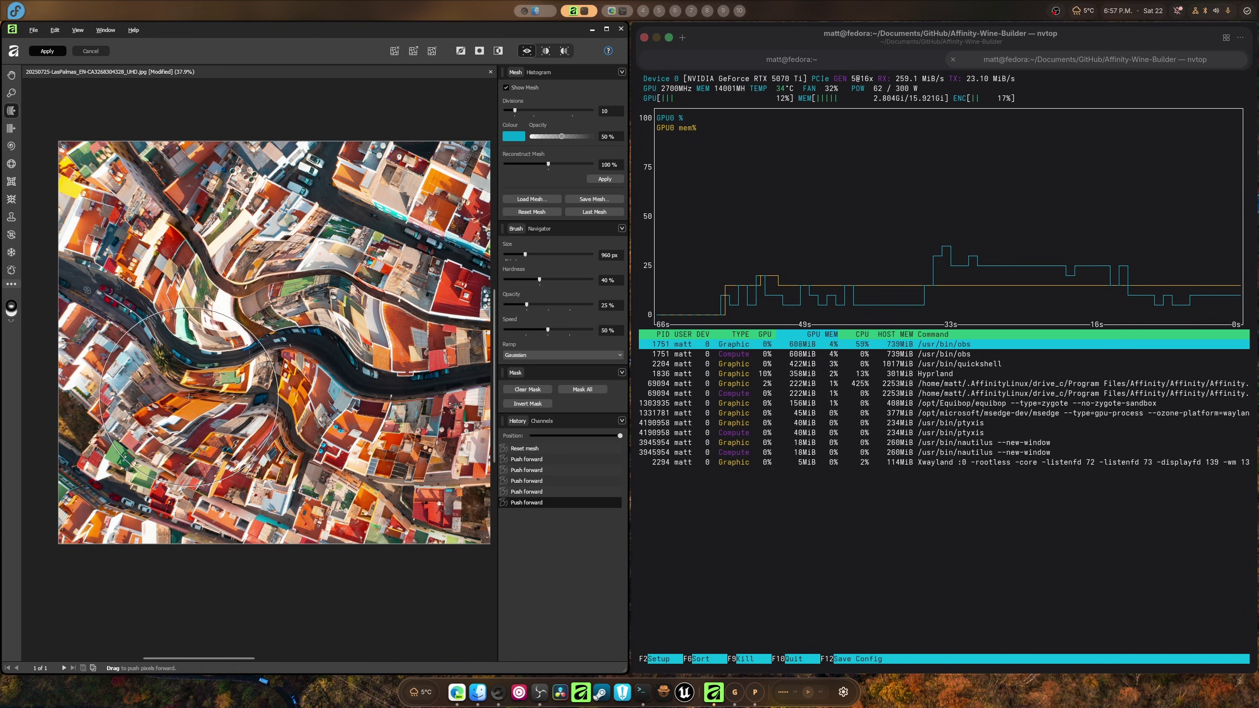
pyautogui.moveTo(227, 406)
pyautogui.mouseDown()
pyautogui.moveTo(322, 357)
pyautogui.moveTo(422, 446)
pyautogui.moveTo(307, 377)
pyautogui.mouseUp()
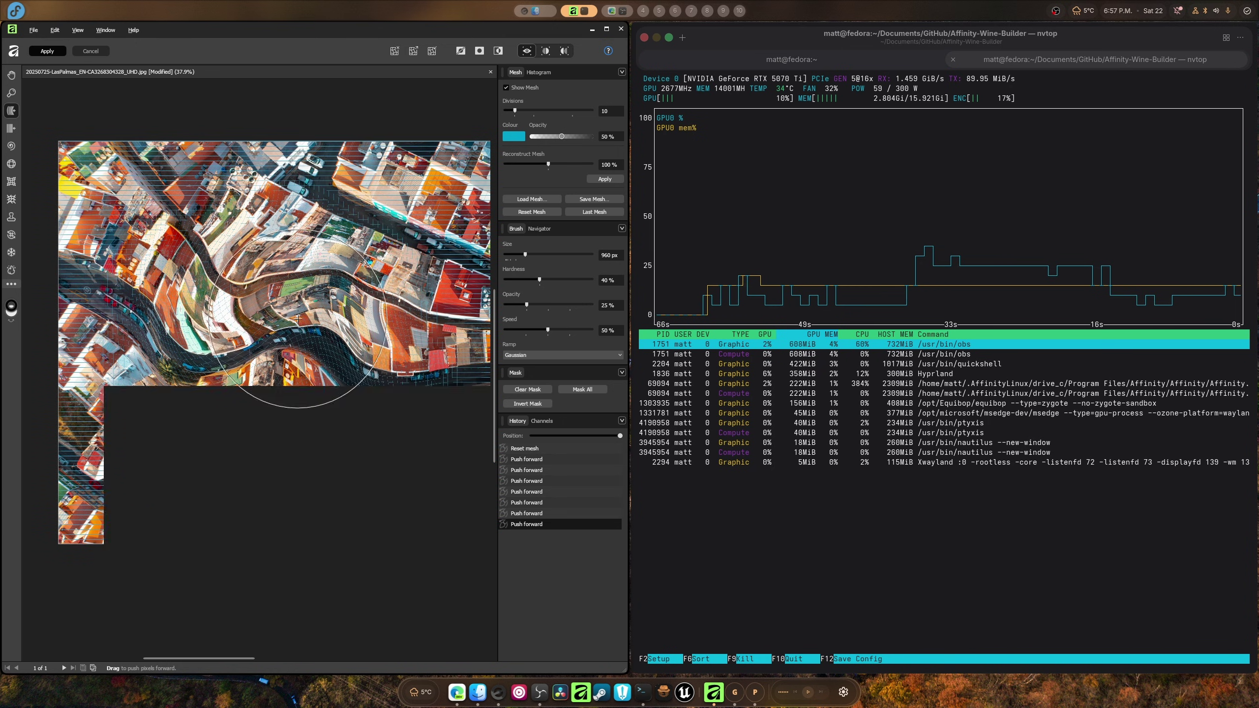
pyautogui.moveTo(349, 277)
pyautogui.mouseDown()
pyautogui.moveTo(351, 312)
pyautogui.moveTo(391, 355)
pyautogui.moveTo(340, 358)
pyautogui.moveTo(277, 405)
pyautogui.moveTo(311, 447)
pyautogui.moveTo(249, 421)
pyautogui.moveTo(216, 443)
pyautogui.moveTo(241, 287)
pyautogui.moveTo(307, 356)
pyautogui.moveTo(301, 270)
pyautogui.moveTo(380, 270)
pyautogui.moveTo(389, 220)
pyautogui.moveTo(373, 271)
pyautogui.moveTo(398, 359)
pyautogui.moveTo(362, 399)
pyautogui.moveTo(288, 396)
pyautogui.moveTo(267, 417)
pyautogui.mouseUp()
pyautogui.moveTo(277, 278)
pyautogui.mouseDown()
pyautogui.moveTo(250, 263)
pyautogui.moveTo(241, 349)
pyautogui.moveTo(212, 357)
pyautogui.moveTo(228, 397)
pyautogui.mouseUp()
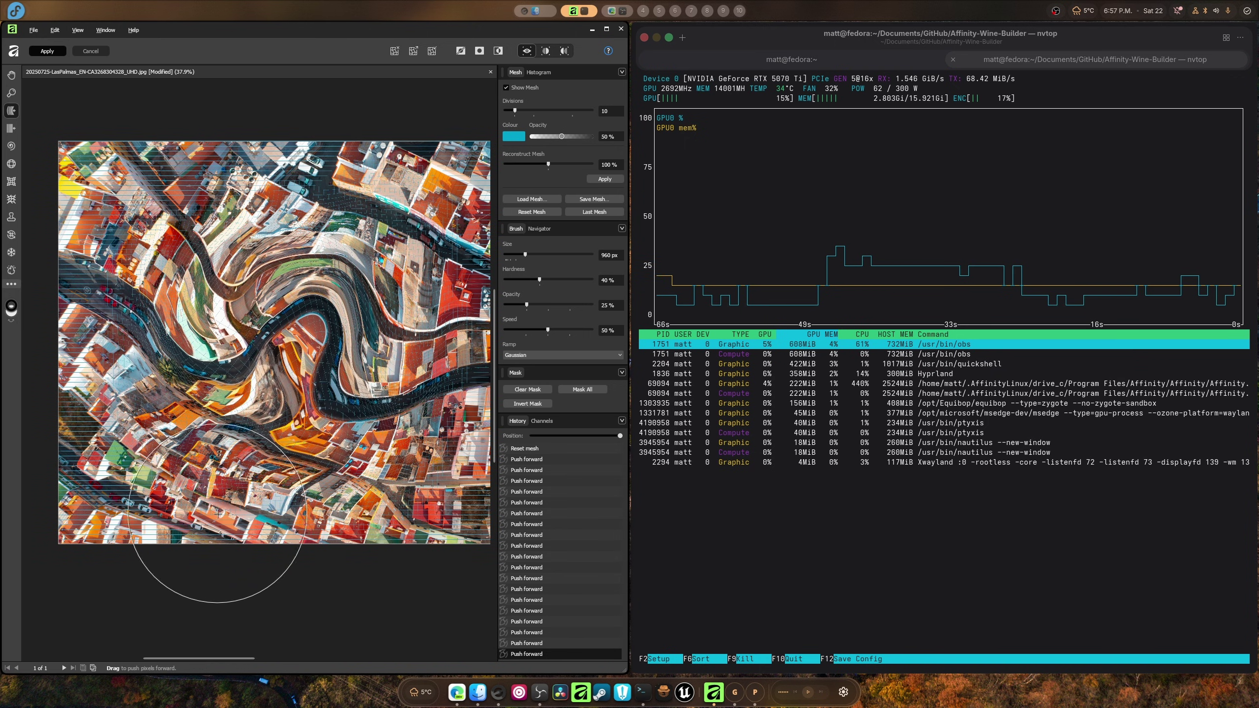
pyautogui.click(644, 37)
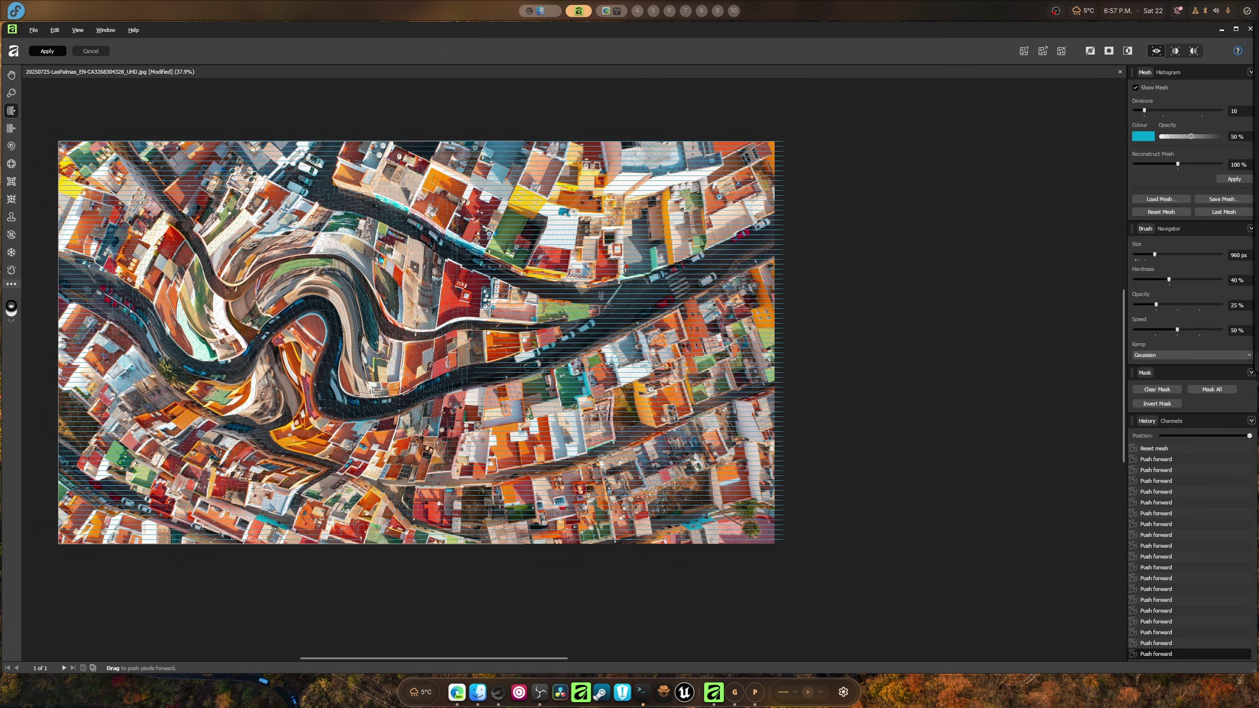
pyautogui.moveTo(526, 406)
pyautogui.mouseDown()
pyautogui.moveTo(495, 377)
pyautogui.moveTo(520, 357)
pyautogui.moveTo(595, 377)
pyautogui.mouseUp()
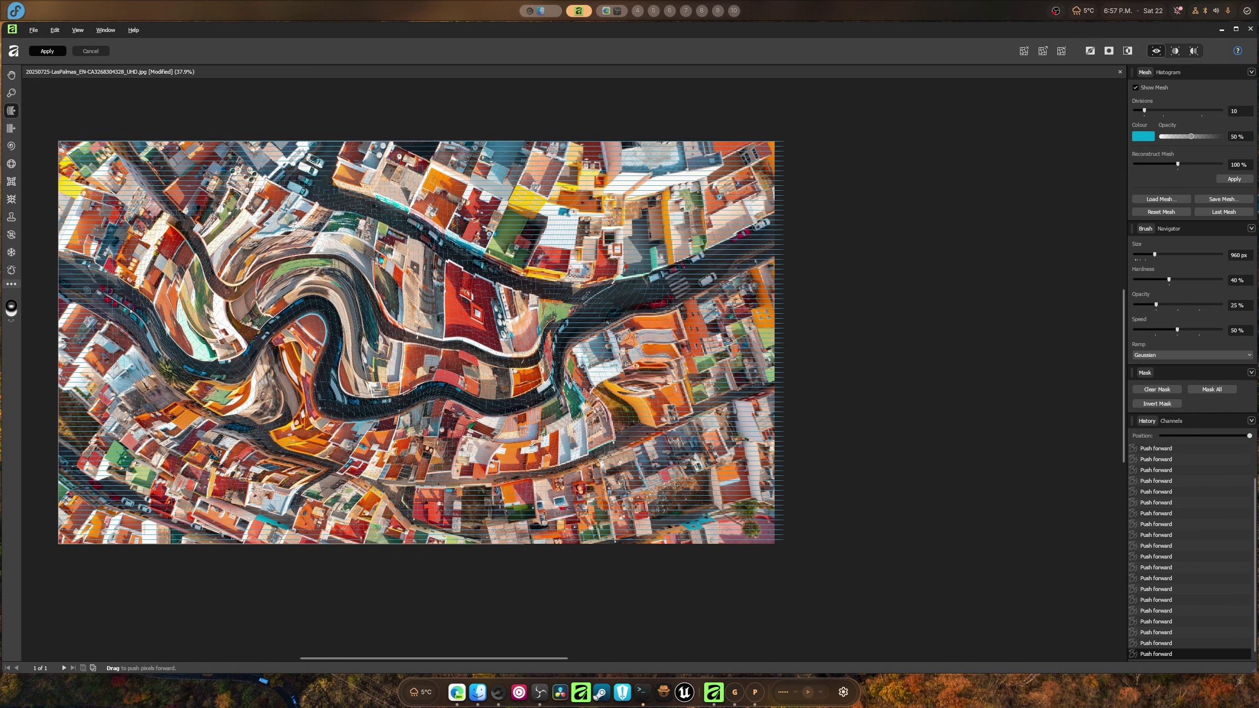
# - Close the warped photo without saving and open Files on Documents
pyautogui.click(1250, 28)
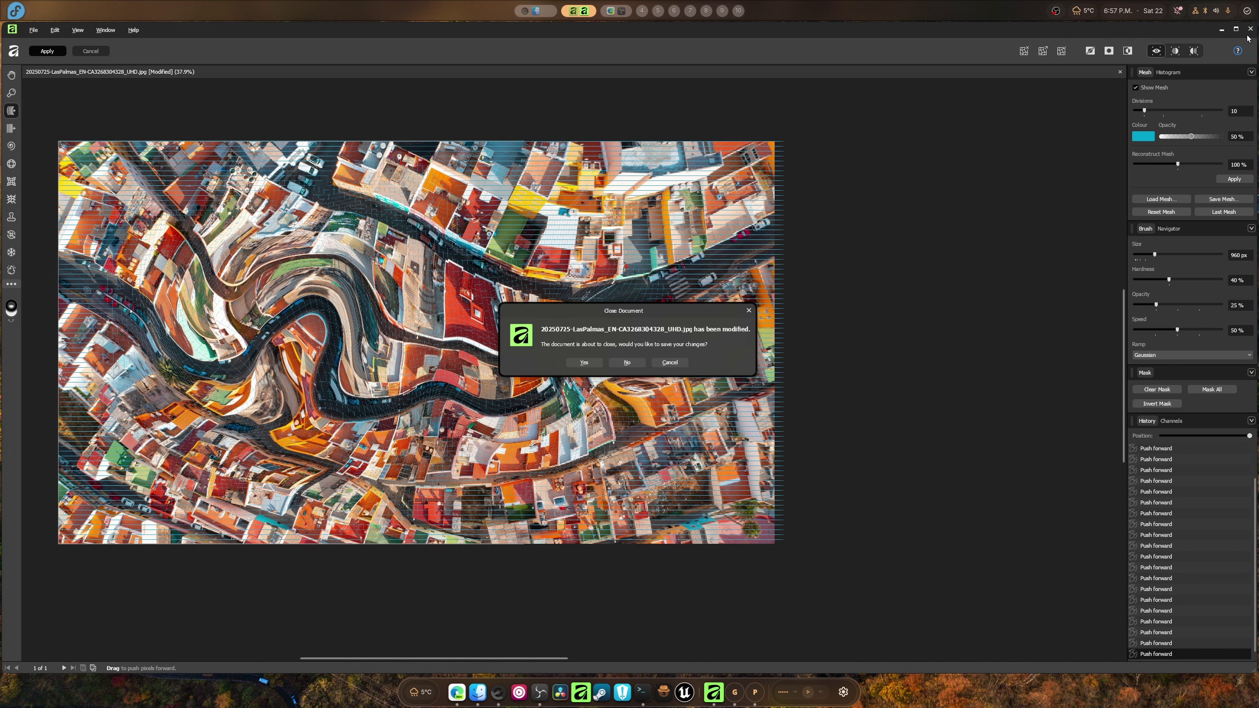
pyautogui.click(627, 358)
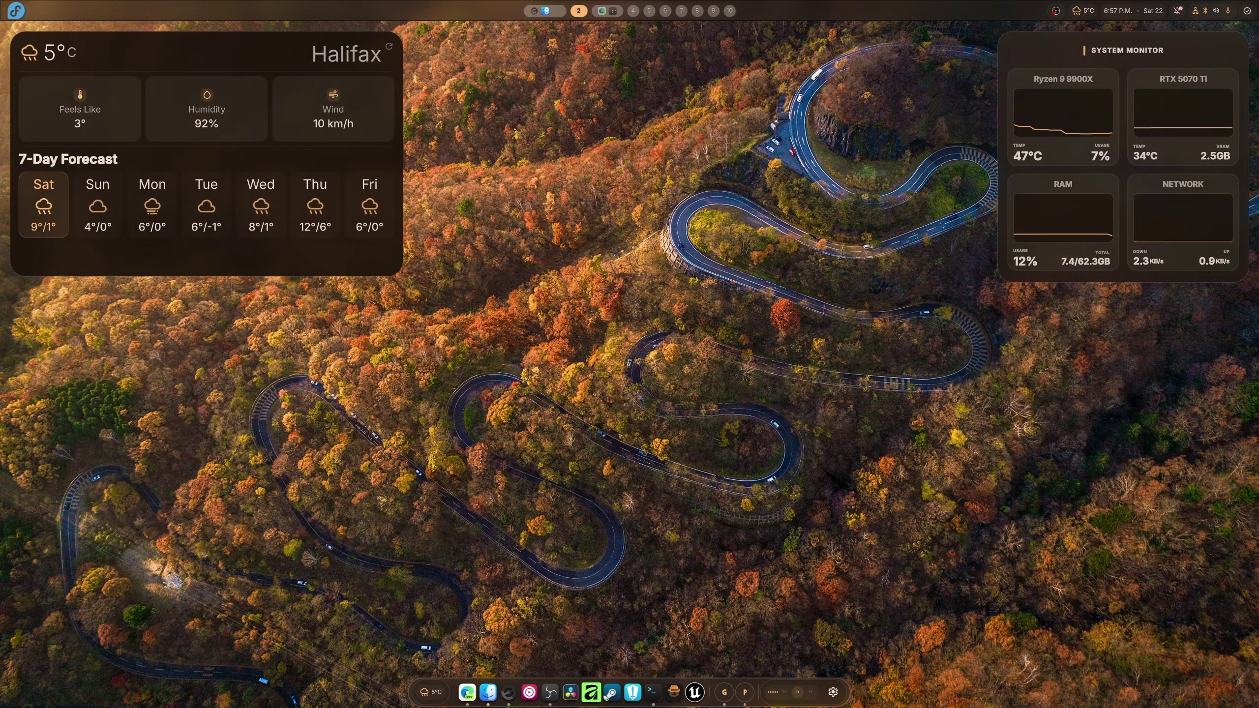
pyautogui.press('super+e')
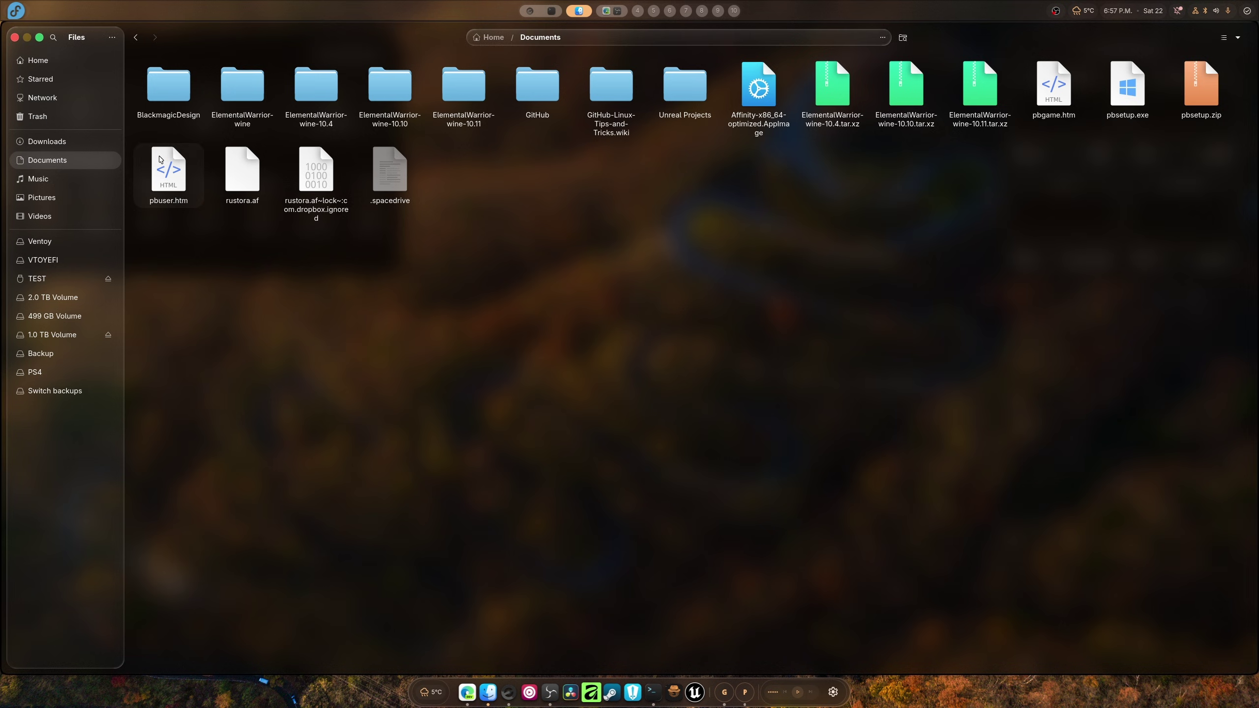
# - Trash the .affinity-appimage-wineprefix folder from Home, then go back to Documents for a terminal
pyautogui.click(37, 60)
pyautogui.rightClick(930, 172)
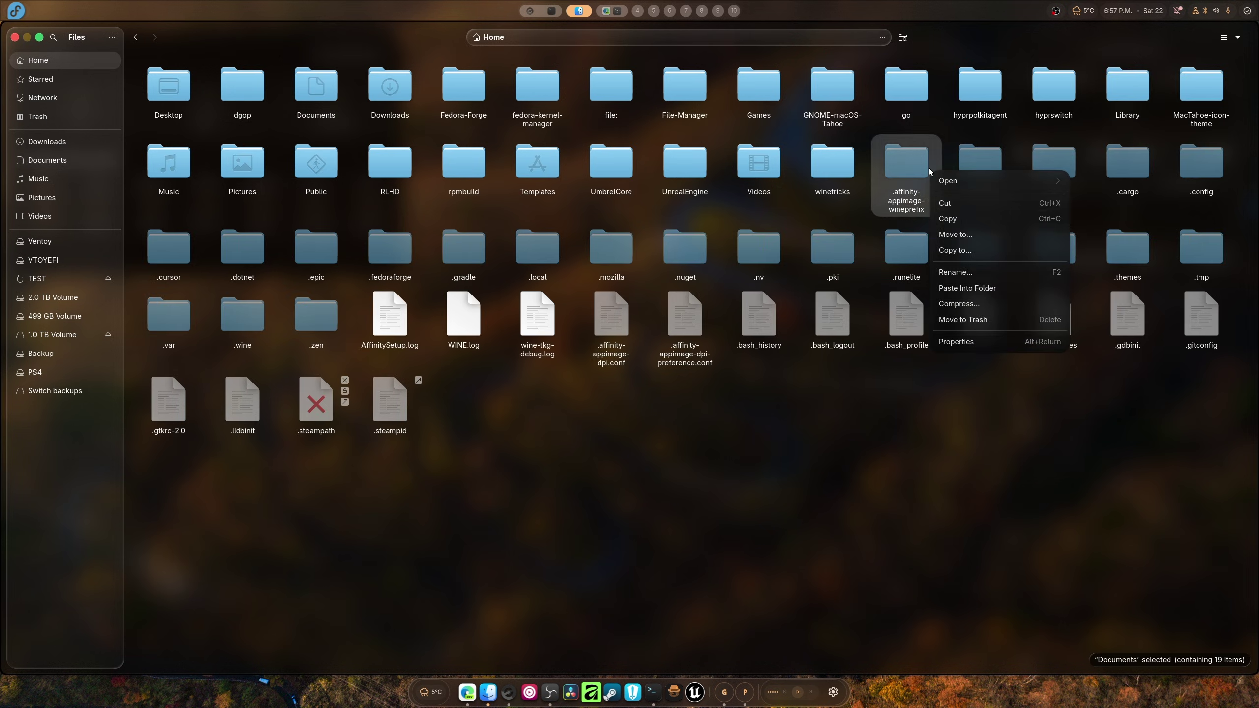
pyautogui.click(961, 319)
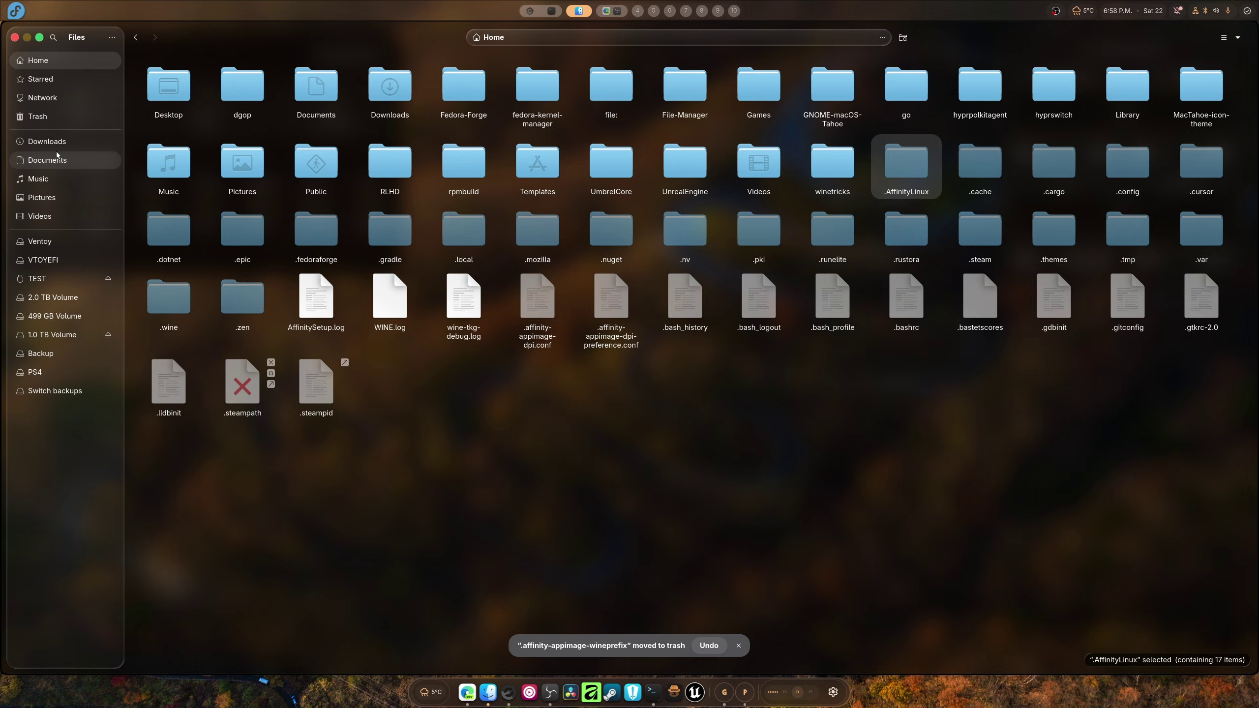
pyautogui.click(57, 158)
pyautogui.rightClick(468, 323)
# - Run ./Affinity-x86_64-optimized.AppImage from a terminal opened in Documents
pyautogui.click(509, 364)
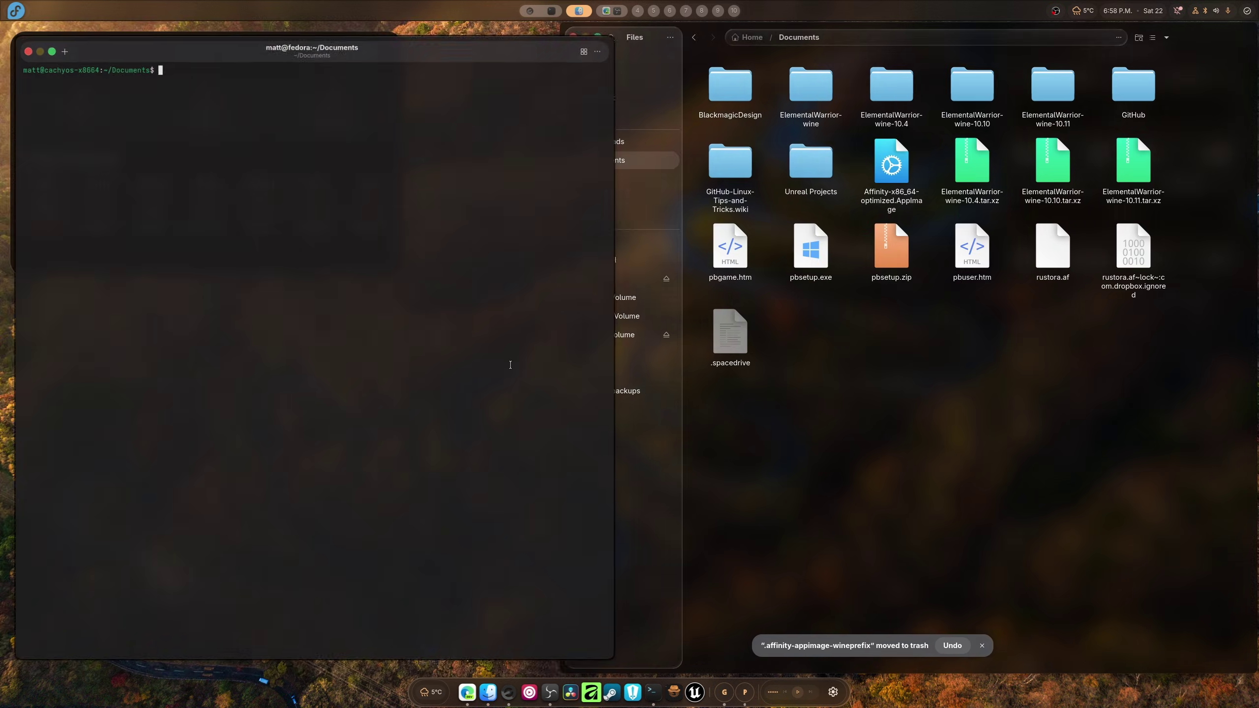
pyautogui.write('.')
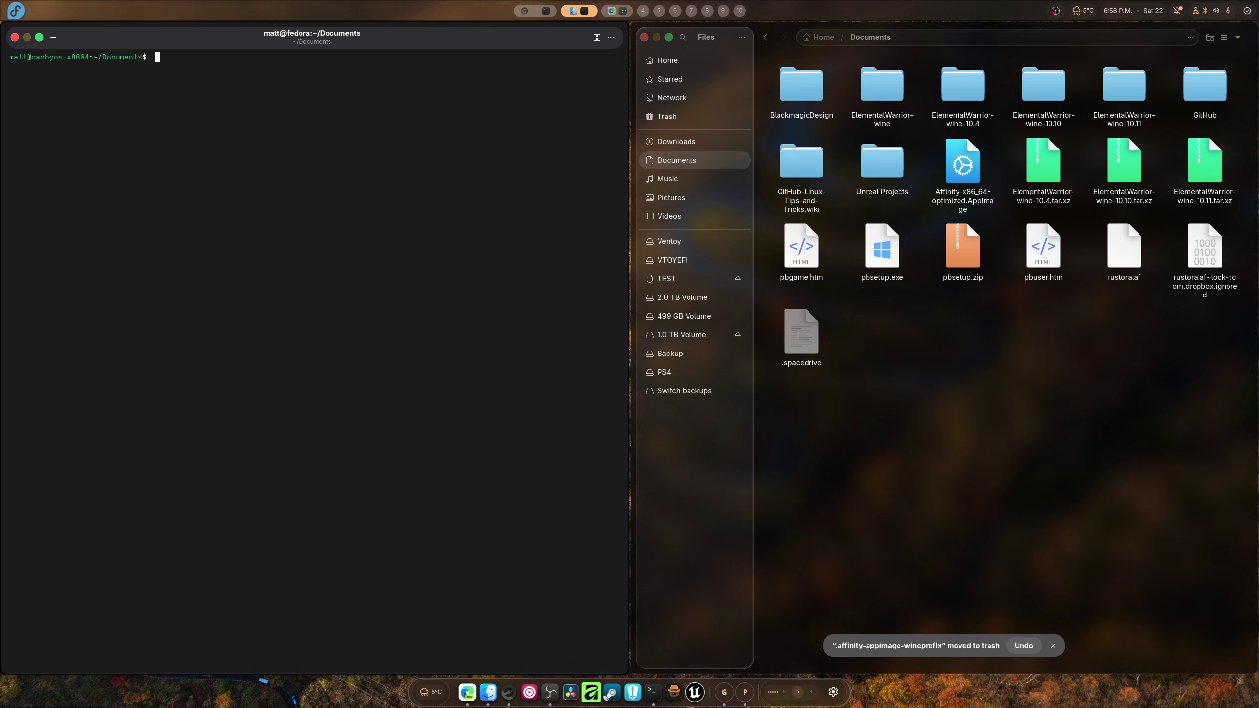
pyautogui.write('/')
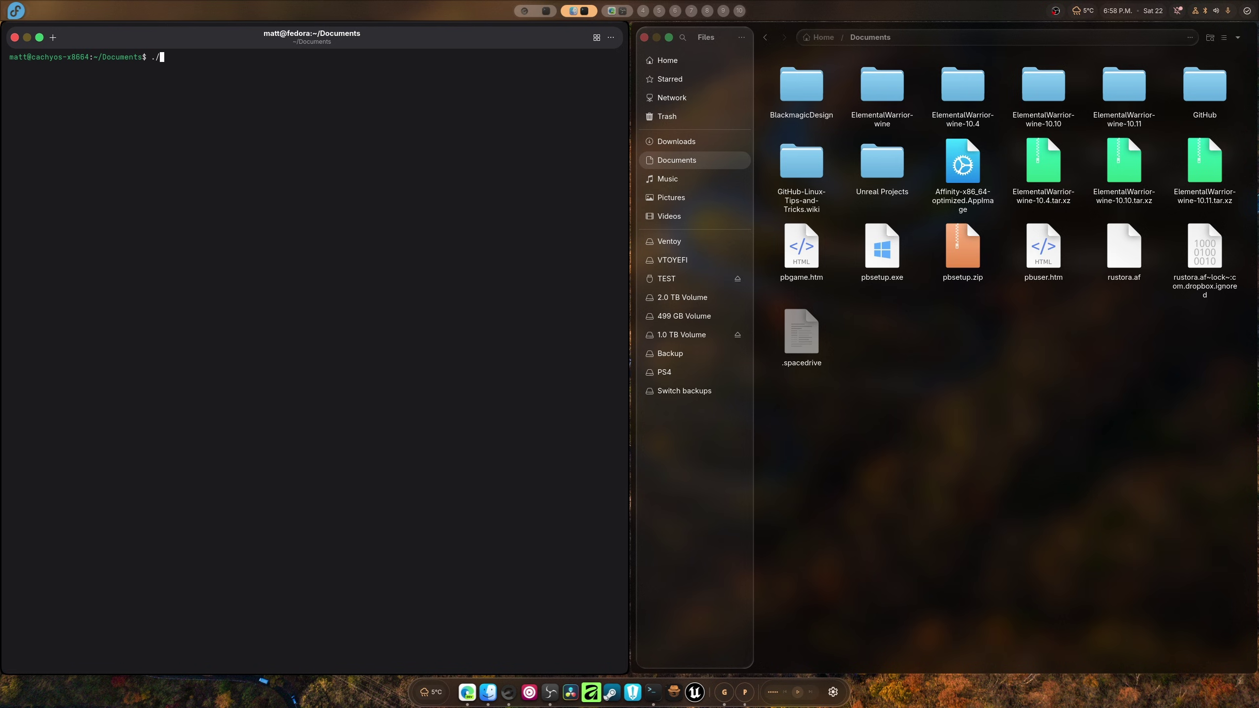
pyautogui.write('Aff')
pyautogui.press('Tab')
pyautogui.press('Return')
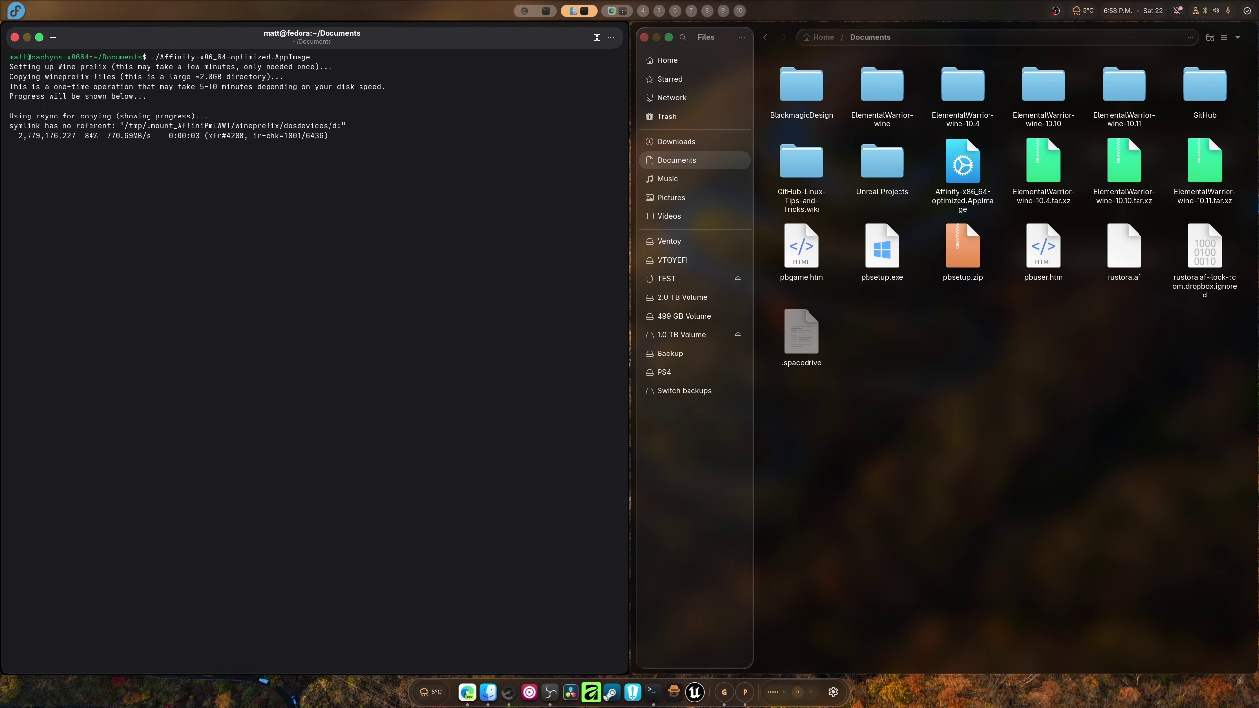
# - Check the newly created .affinity-appimage-wineprefix folder in Home, then return to the terminal
pyautogui.click(823, 37)
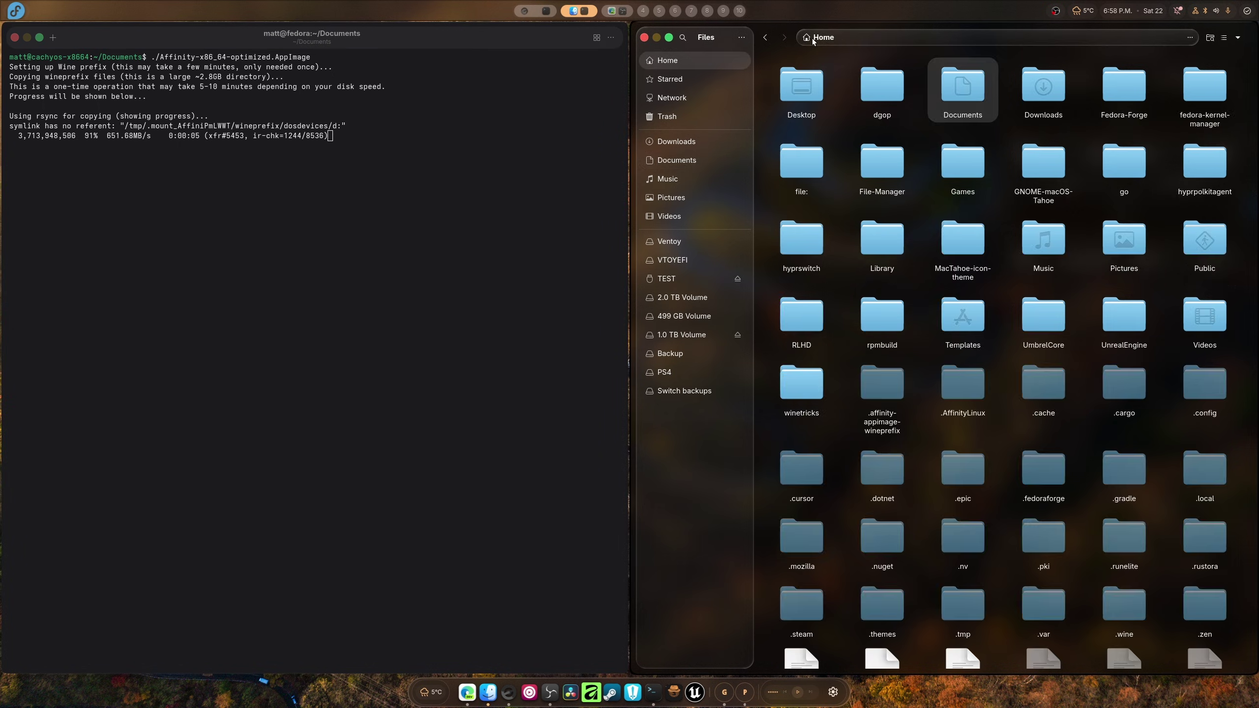
pyautogui.doubleClick(883, 390)
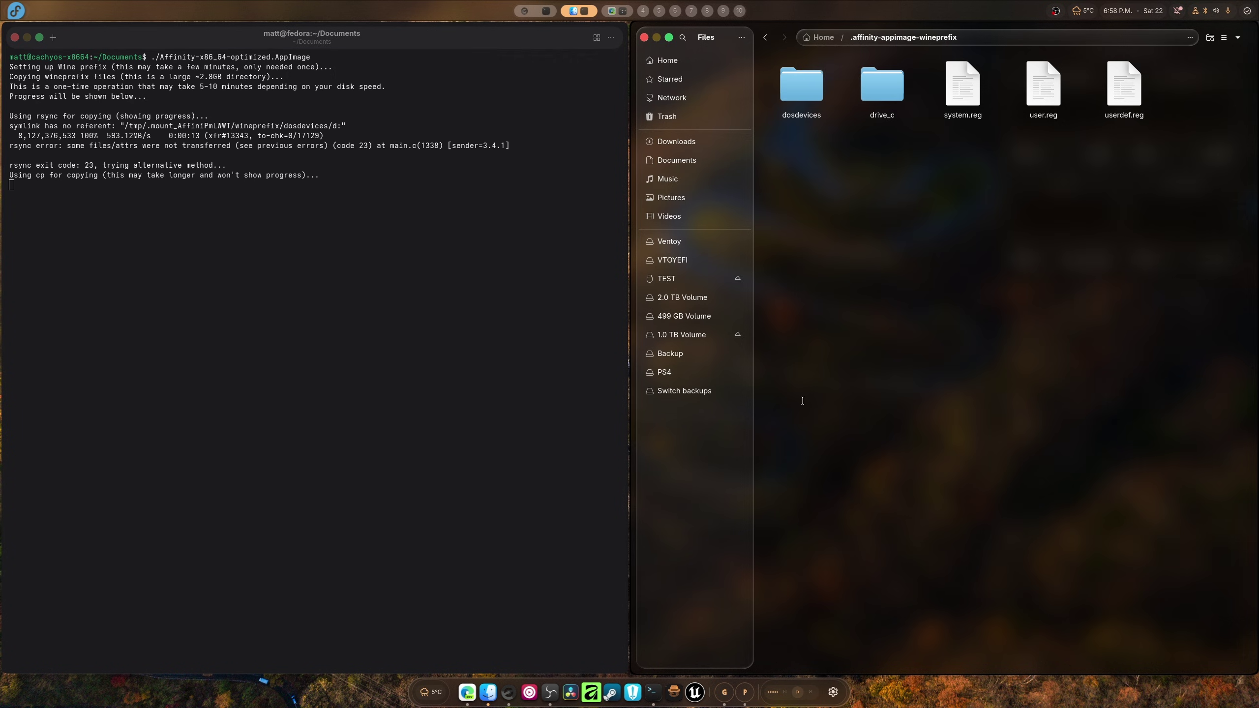
pyautogui.click(401, 316)
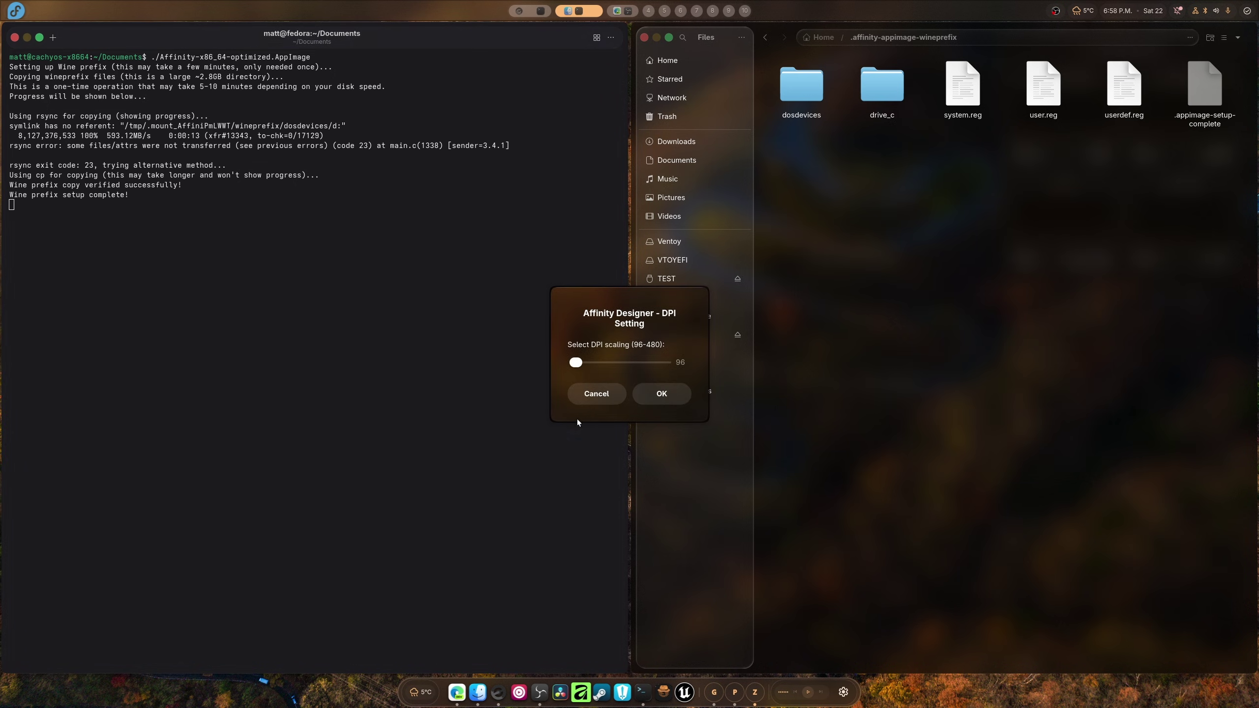
# - Accept the default 96 DPI in the Affinity Designer DPI Setting prompt and let Affinity launch
pyautogui.click(662, 397)
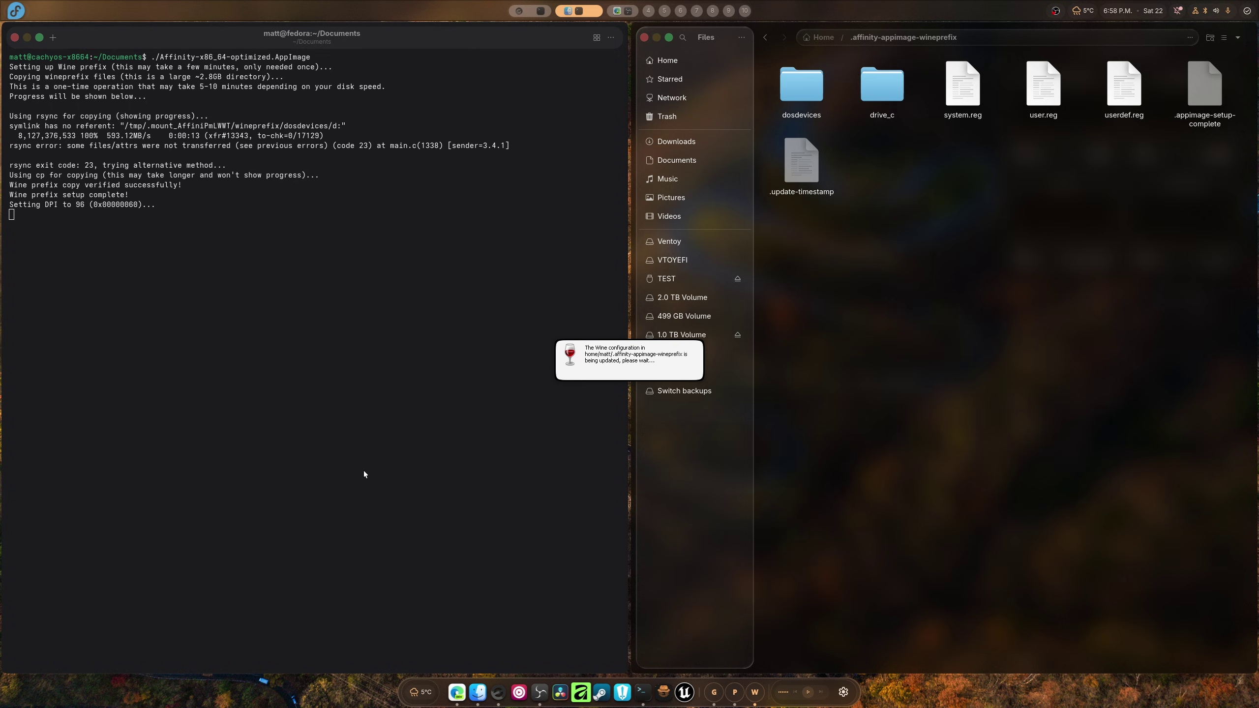
pyautogui.click(394, 310)
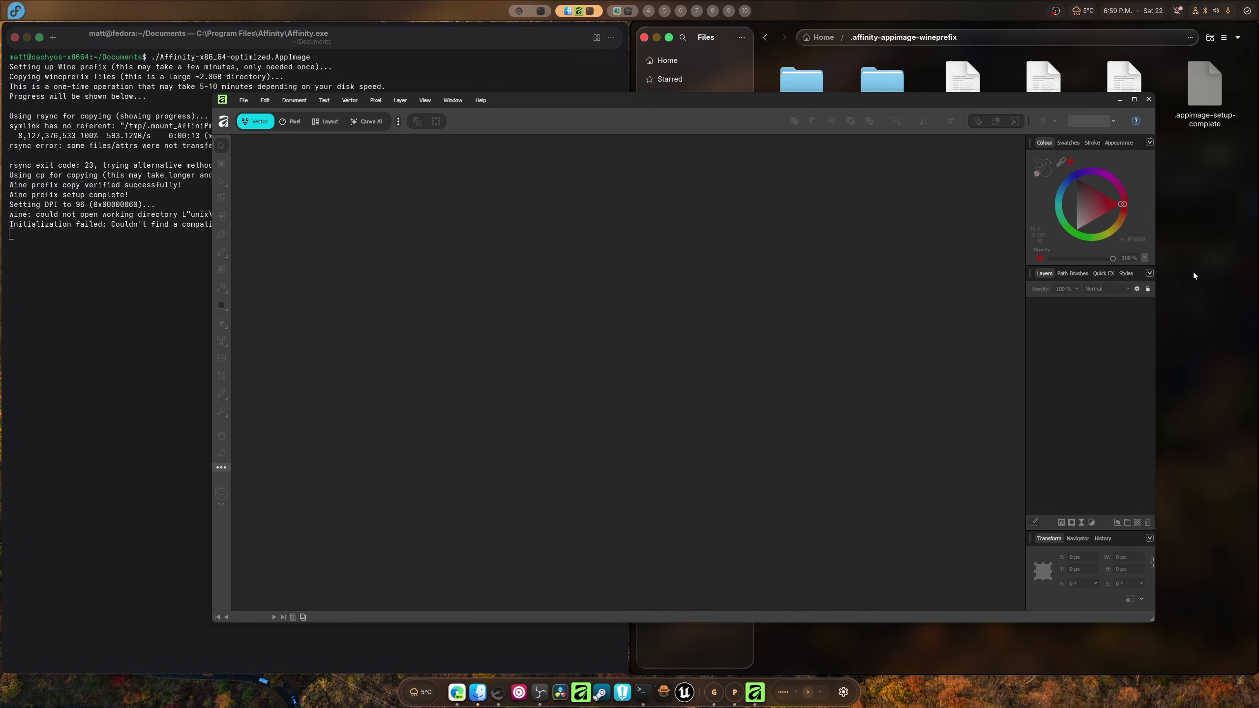
# - Send Files to another workspace, then Push Forward warp the curving road in Liquify
pyautogui.press('super+shift+1')
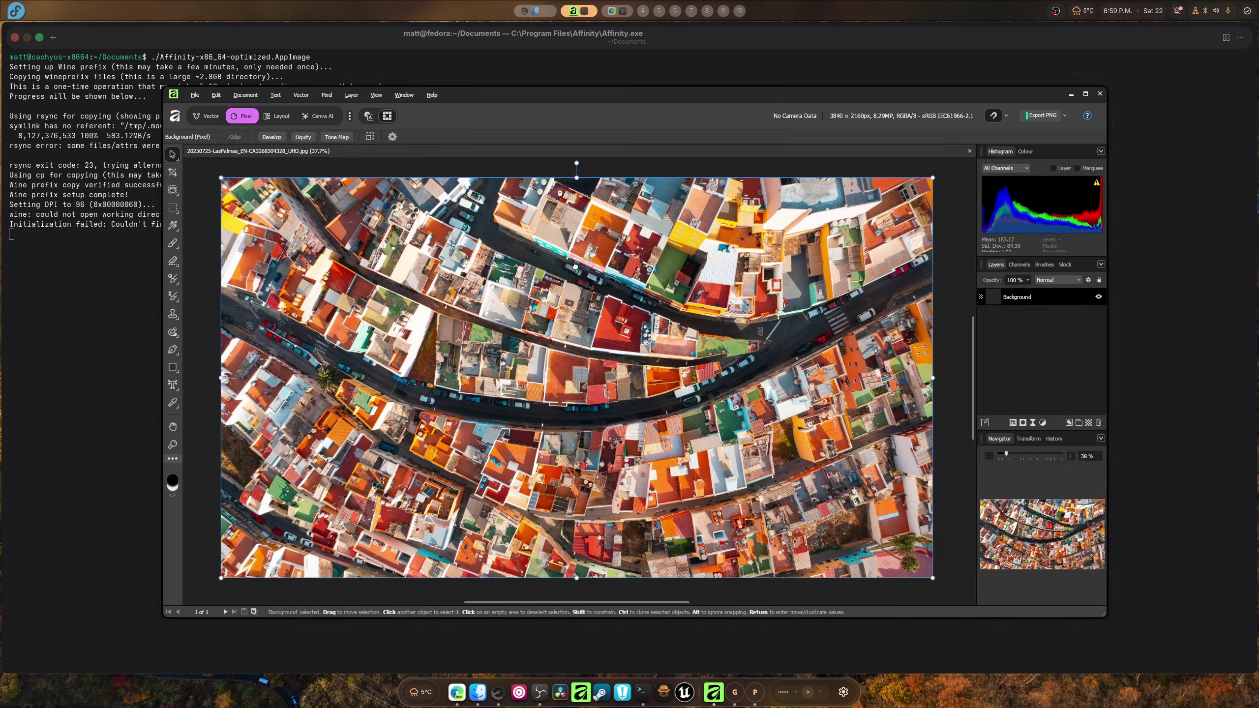
pyautogui.click(303, 137)
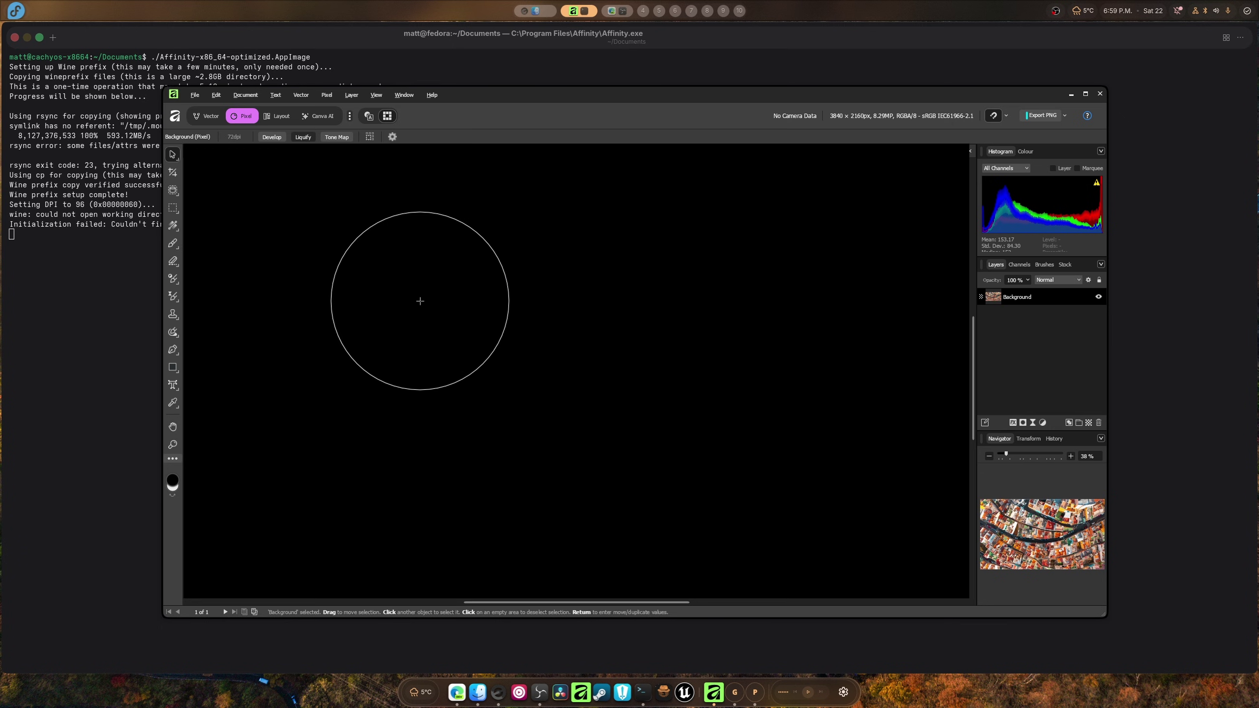
pyautogui.moveTo(436, 342)
pyautogui.mouseDown()
pyautogui.moveTo(694, 322)
pyautogui.moveTo(955, 394)
pyautogui.moveTo(843, 347)
pyautogui.moveTo(710, 321)
pyautogui.moveTo(445, 376)
pyautogui.moveTo(377, 367)
pyautogui.moveTo(489, 315)
pyautogui.mouseUp()
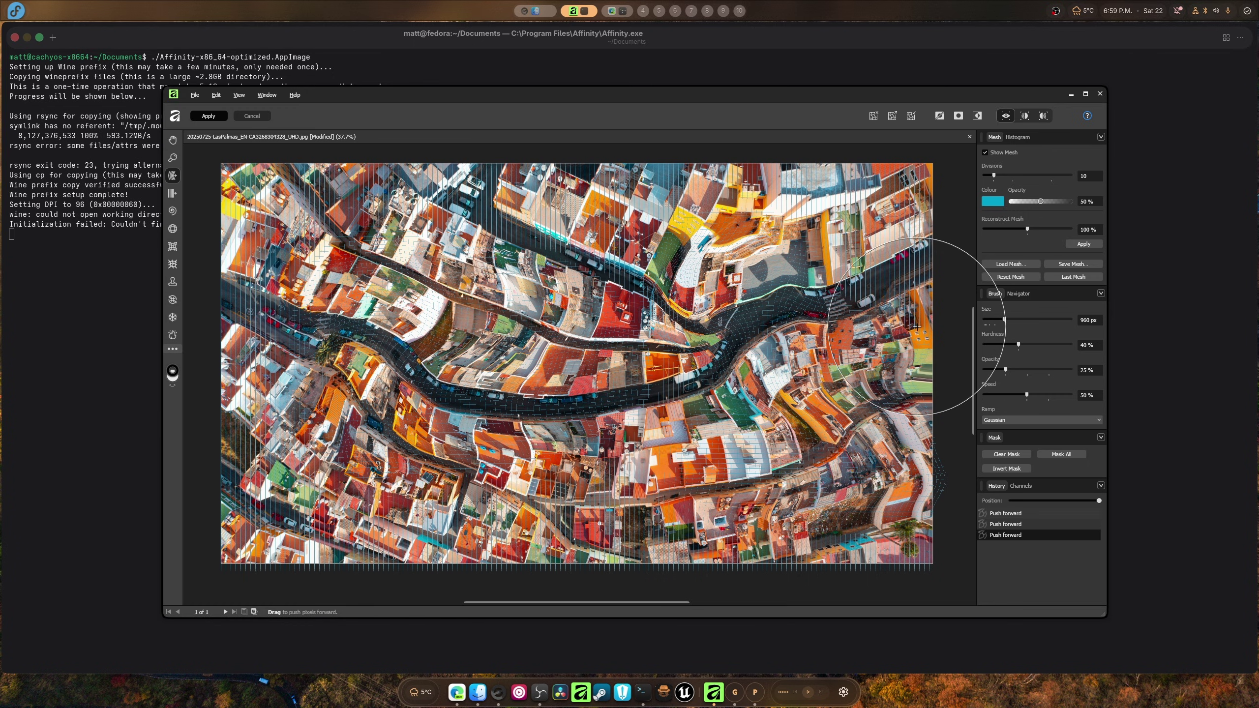
# - Close the warped photo without saving and close the terminal
pyautogui.click(1096, 95)
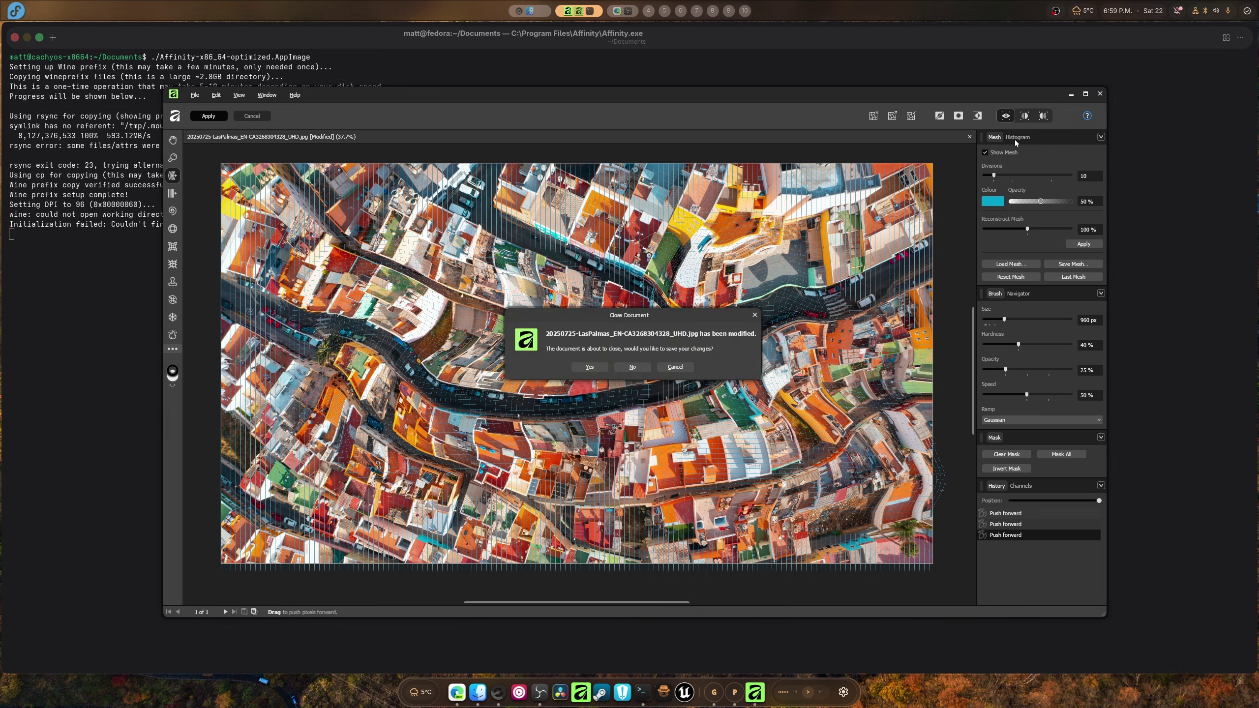
pyautogui.click(632, 368)
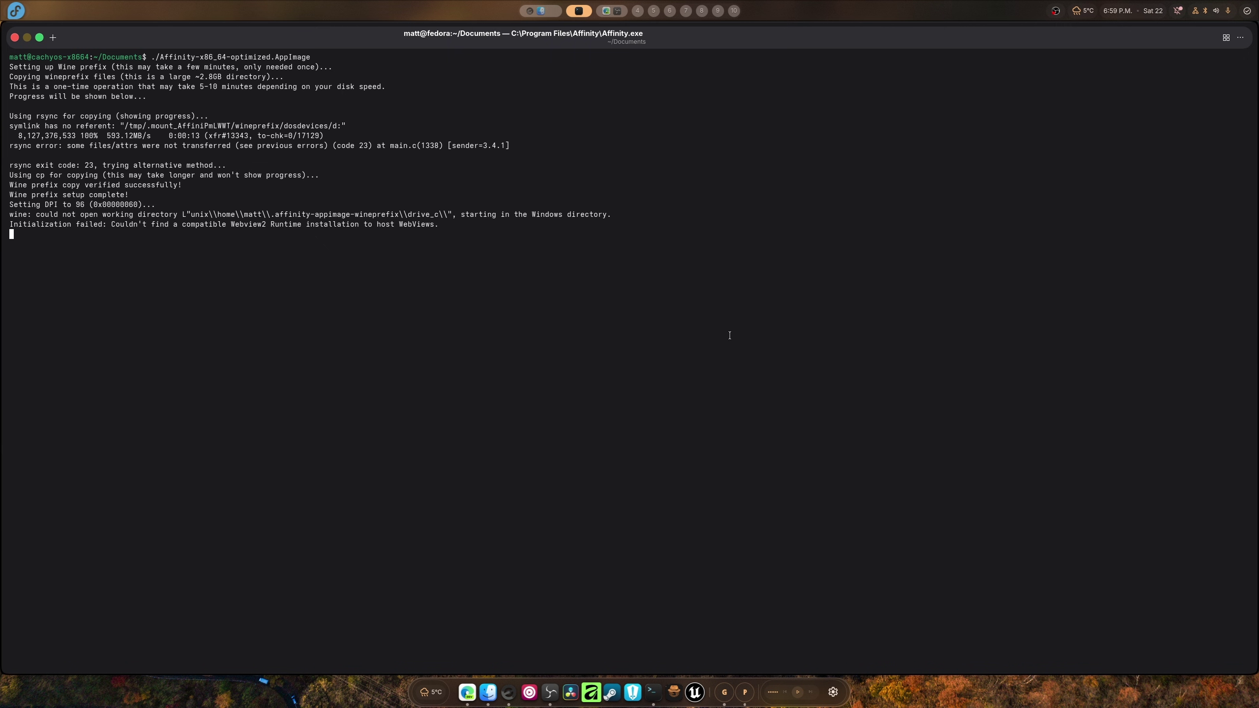
pyautogui.hotkey('ctrl', 'd')
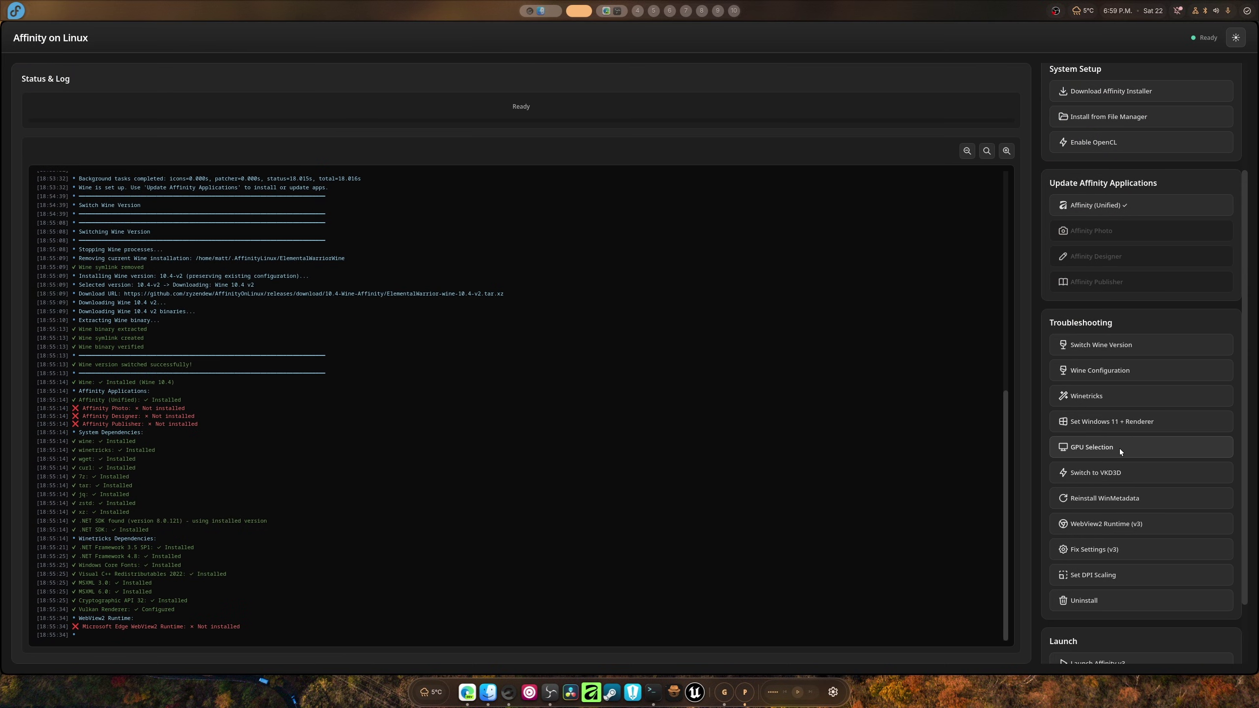
# - Set the NVIDIA GeForce RTX 5070 Ti as Affinity's GPU in the installer's GPU Selection
pyautogui.click(1119, 449)
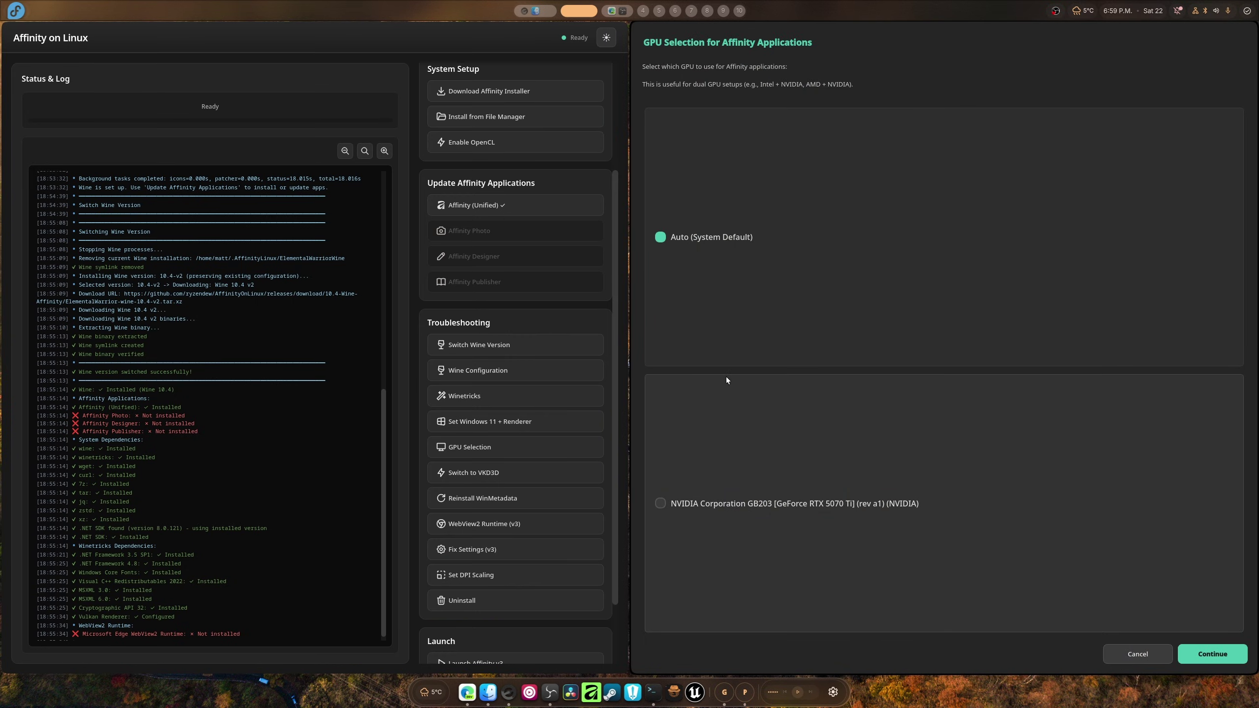
pyautogui.click(753, 504)
pyautogui.click(1209, 653)
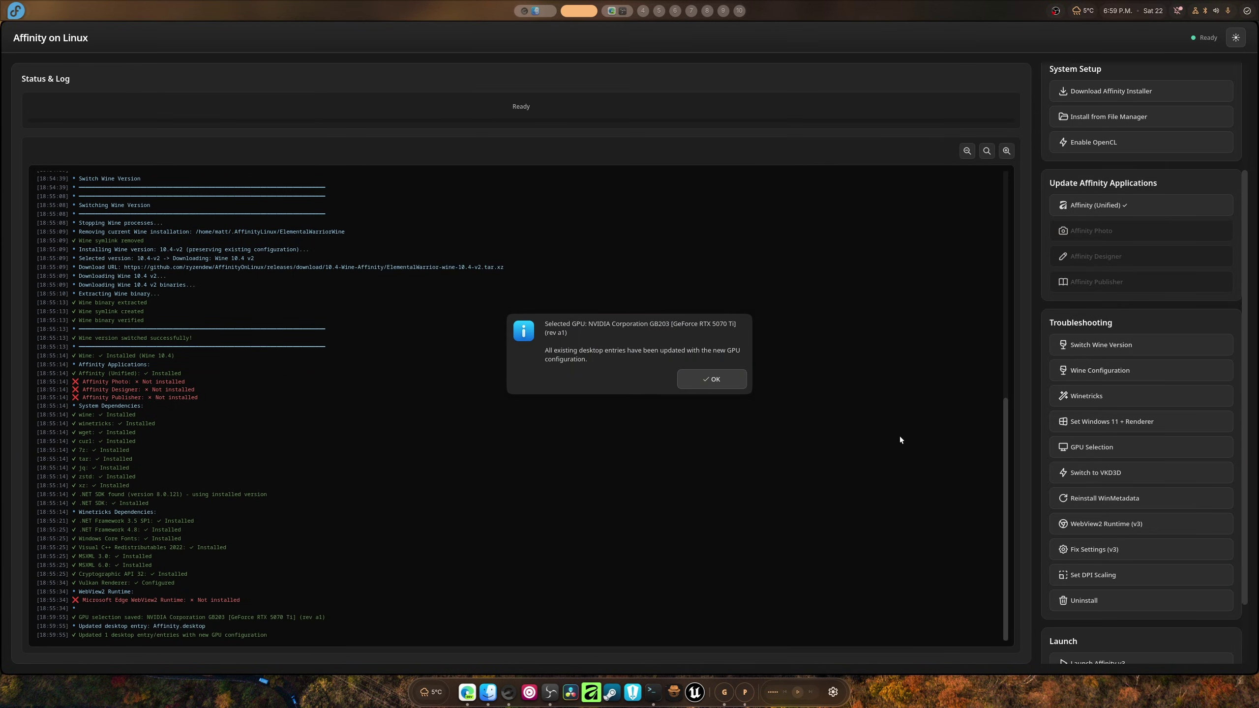
pyautogui.click(713, 386)
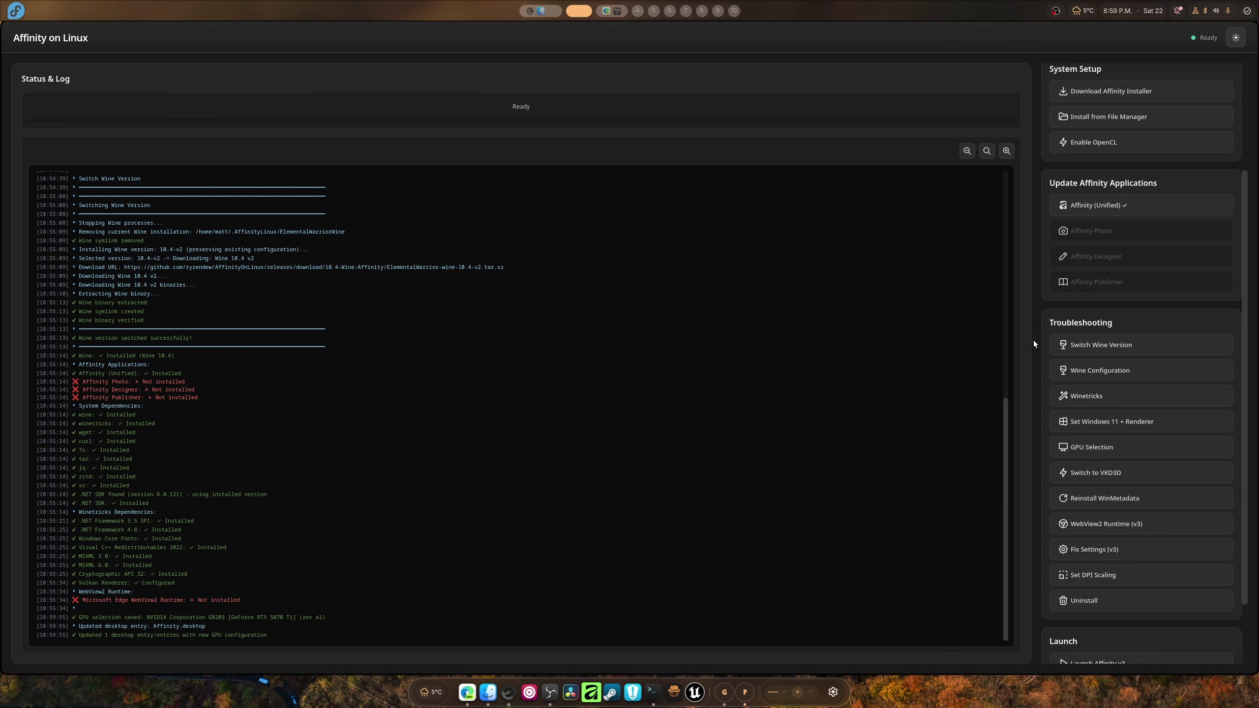
# - Switch Affinity's renderer to VKD3D with OpenCL support and dismiss the success notice
pyautogui.click(1135, 469)
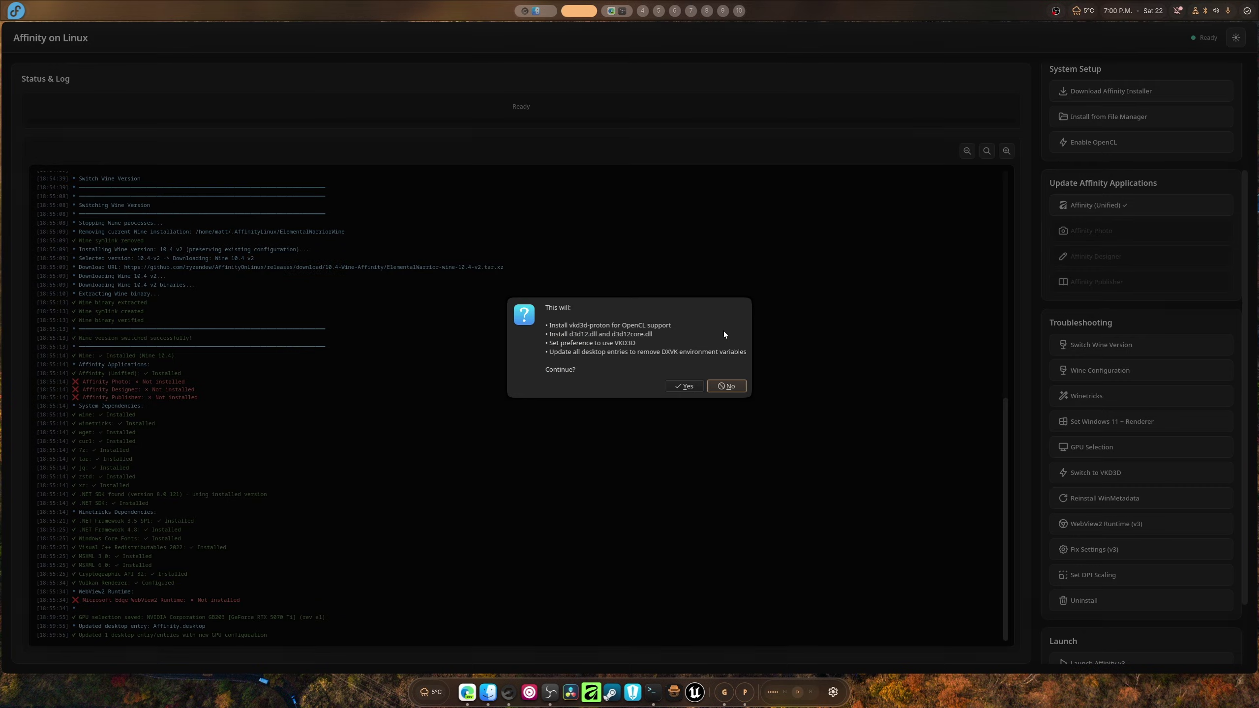
pyautogui.click(696, 386)
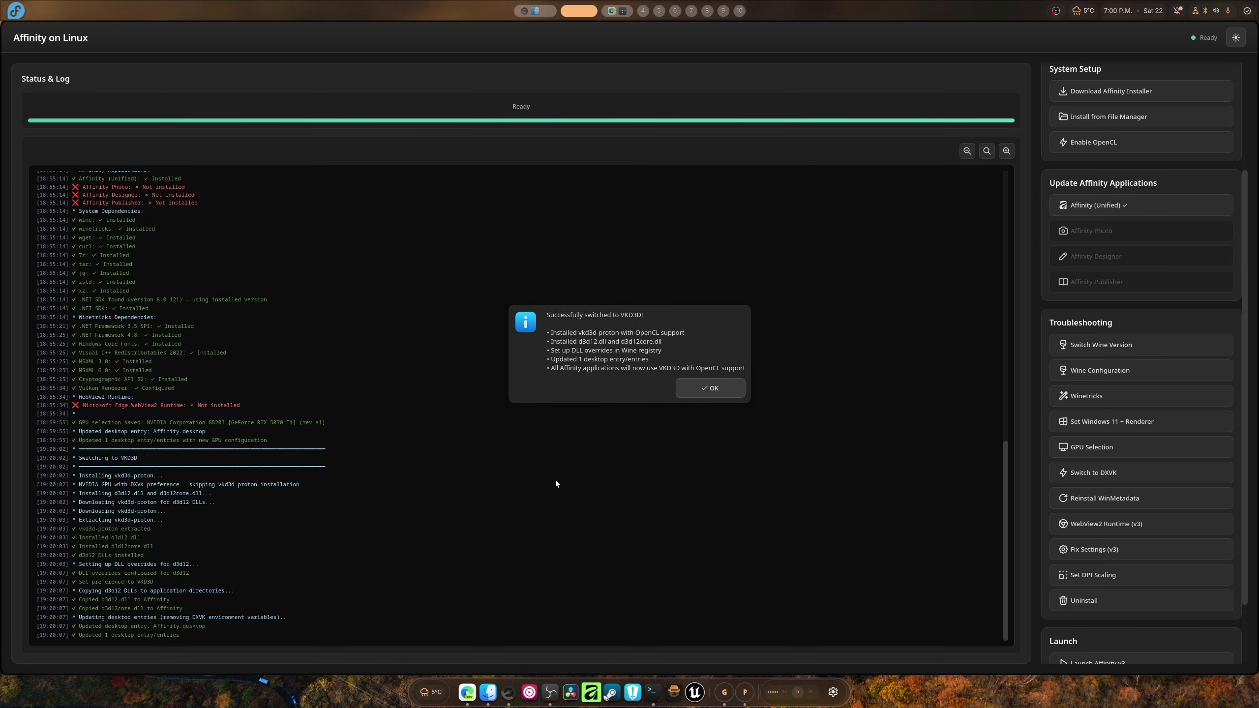
pyautogui.click(683, 391)
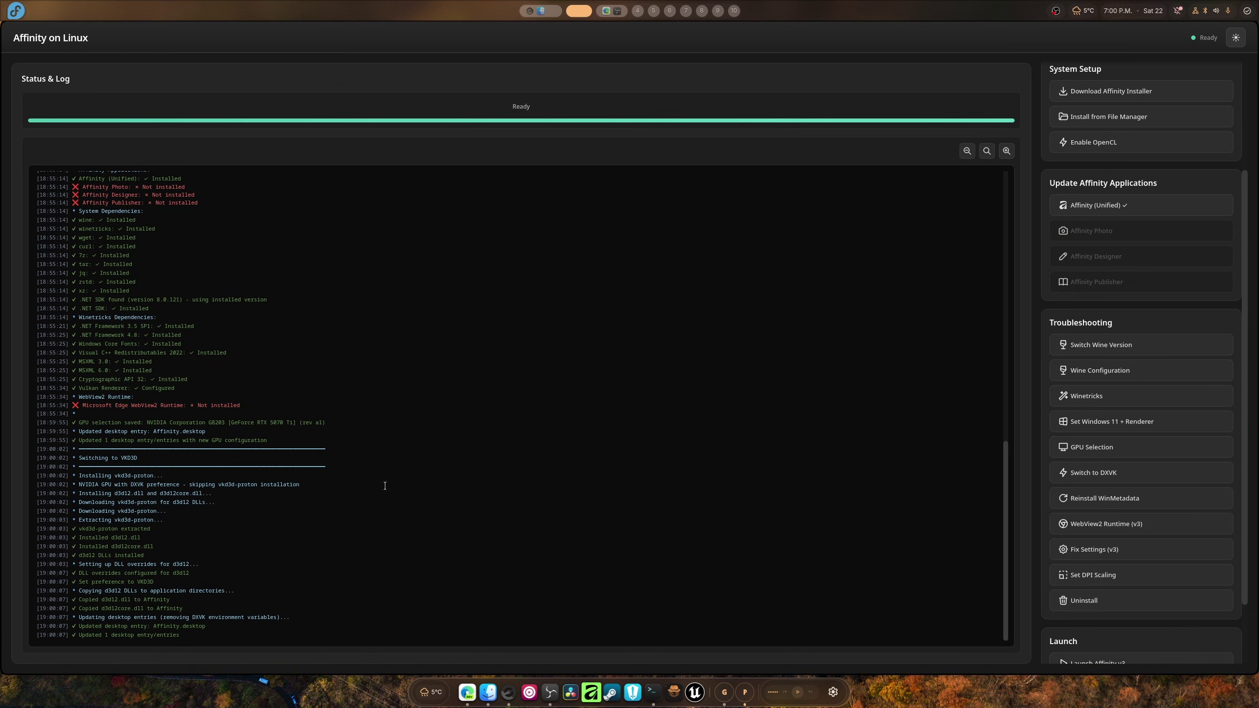
# - Review the DLL overrides in Wine Configuration's Libraries list, then close it
pyautogui.click(1099, 369)
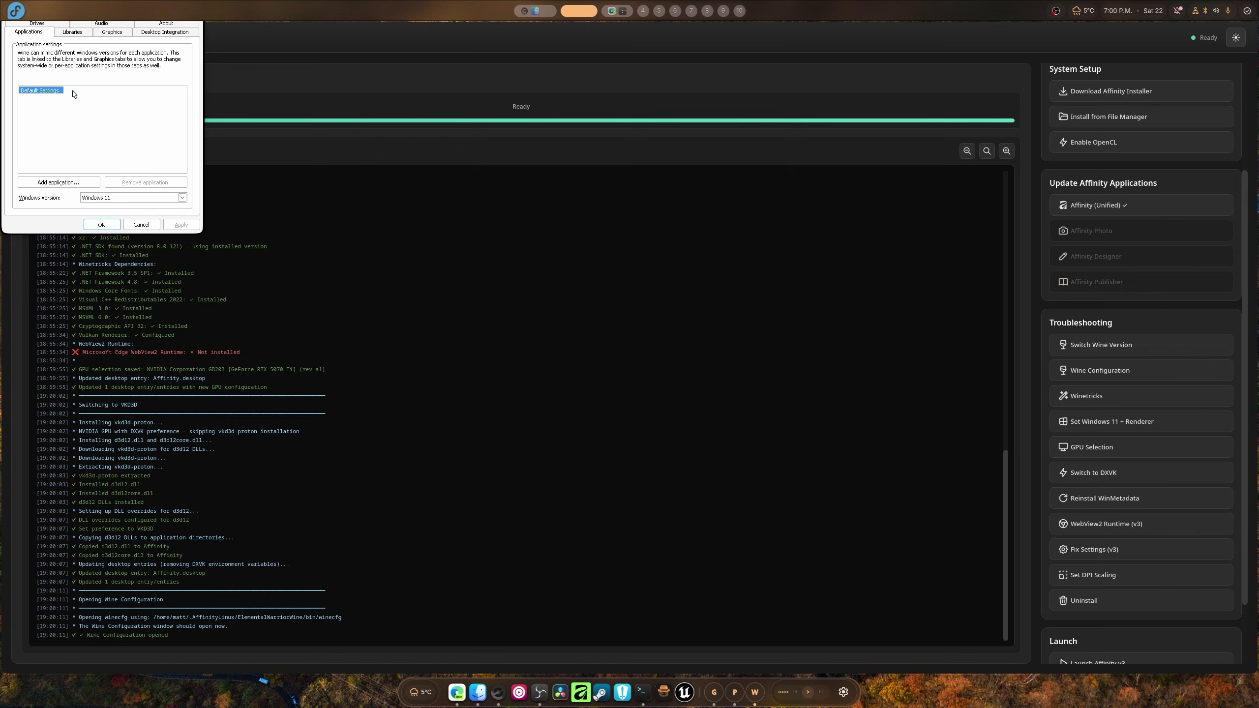
pyautogui.click(72, 33)
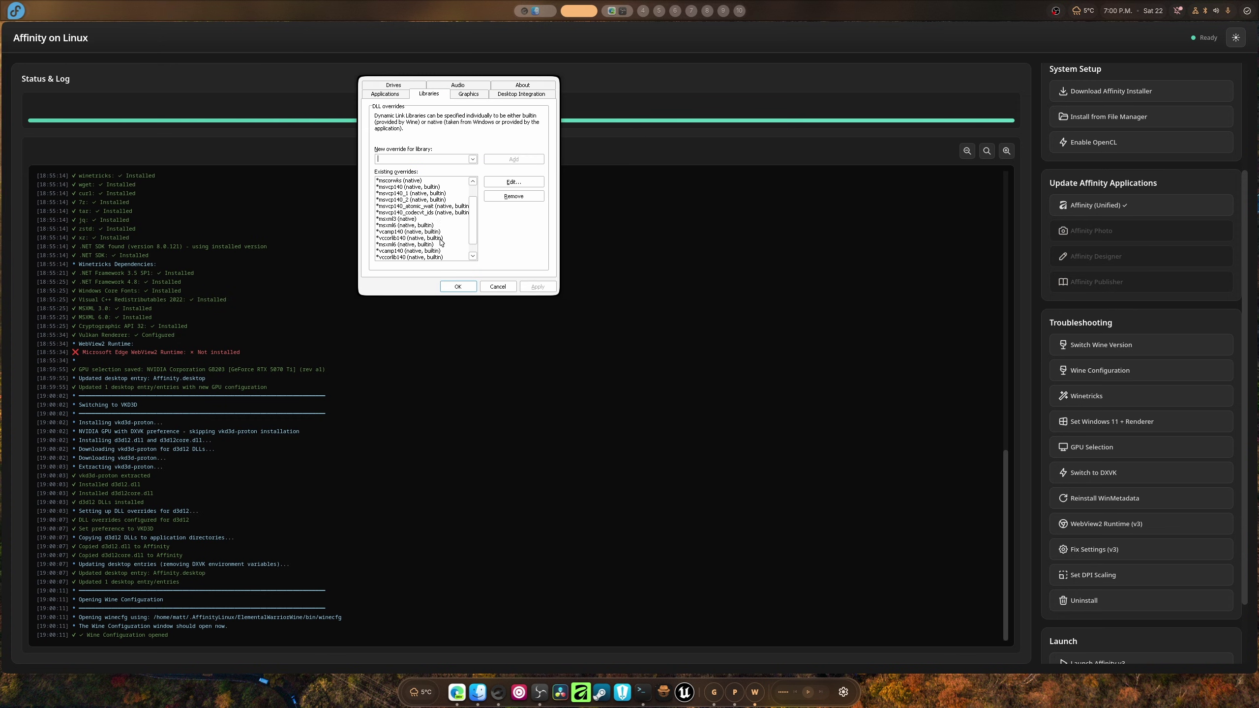
pyautogui.scroll(-2, 440, 242)
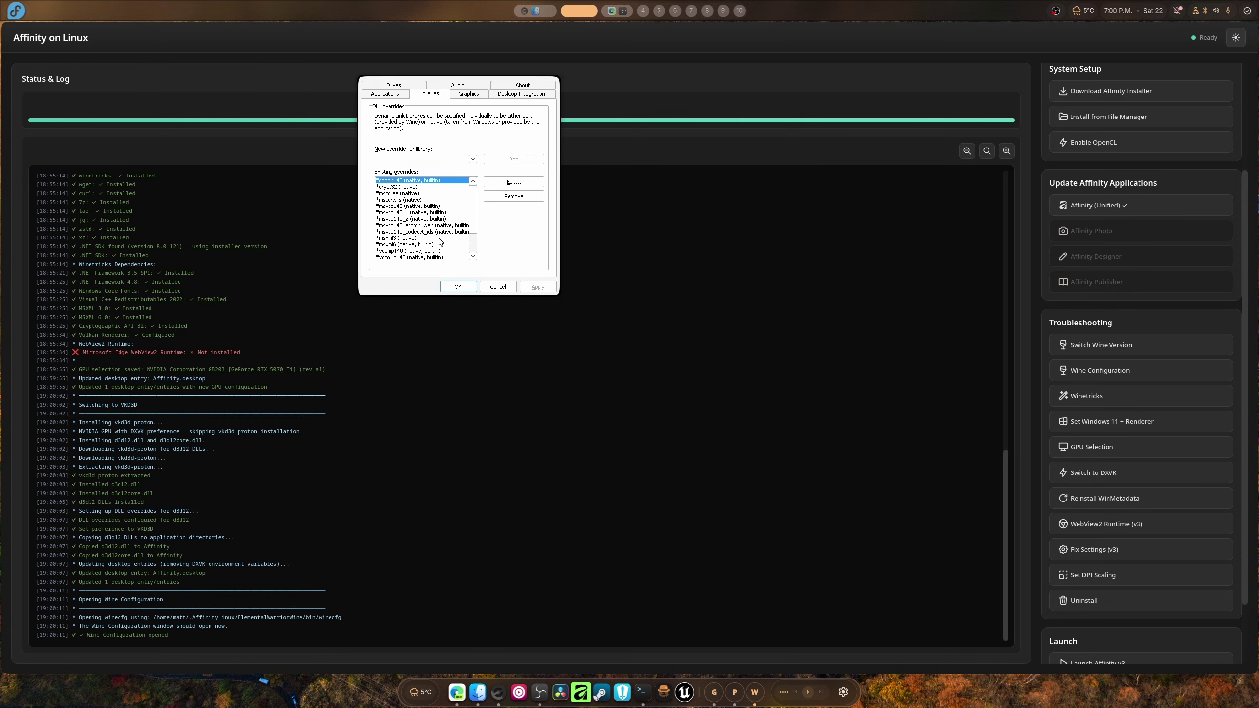
pyautogui.scroll(2, 440, 242)
pyautogui.scroll(-2, 440, 241)
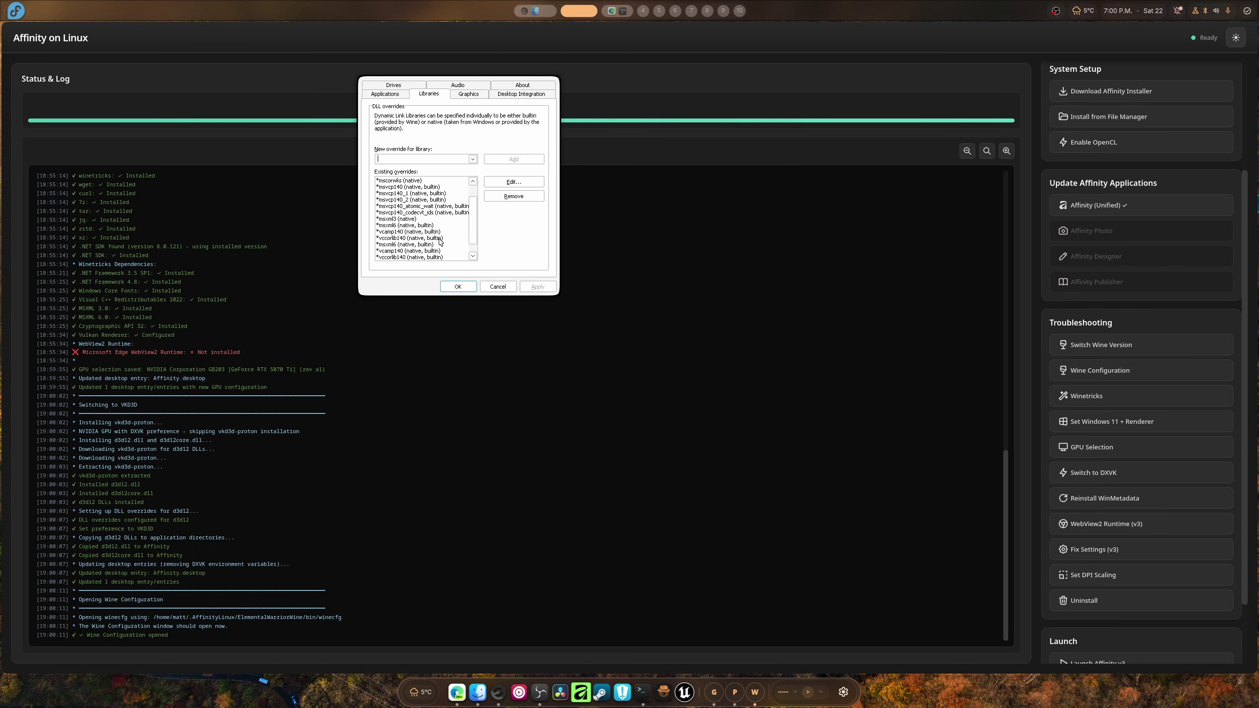
pyautogui.click(455, 286)
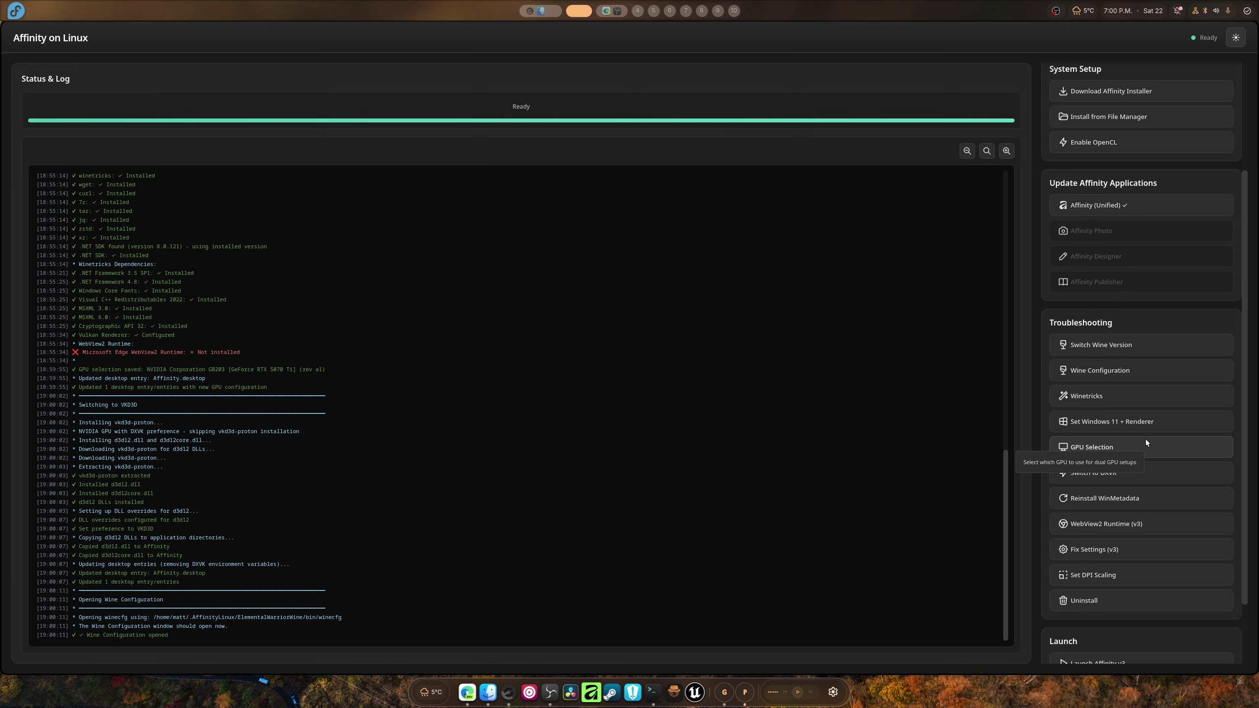
# - Replace the current Wine installation with Wine 10.11
pyautogui.click(1120, 352)
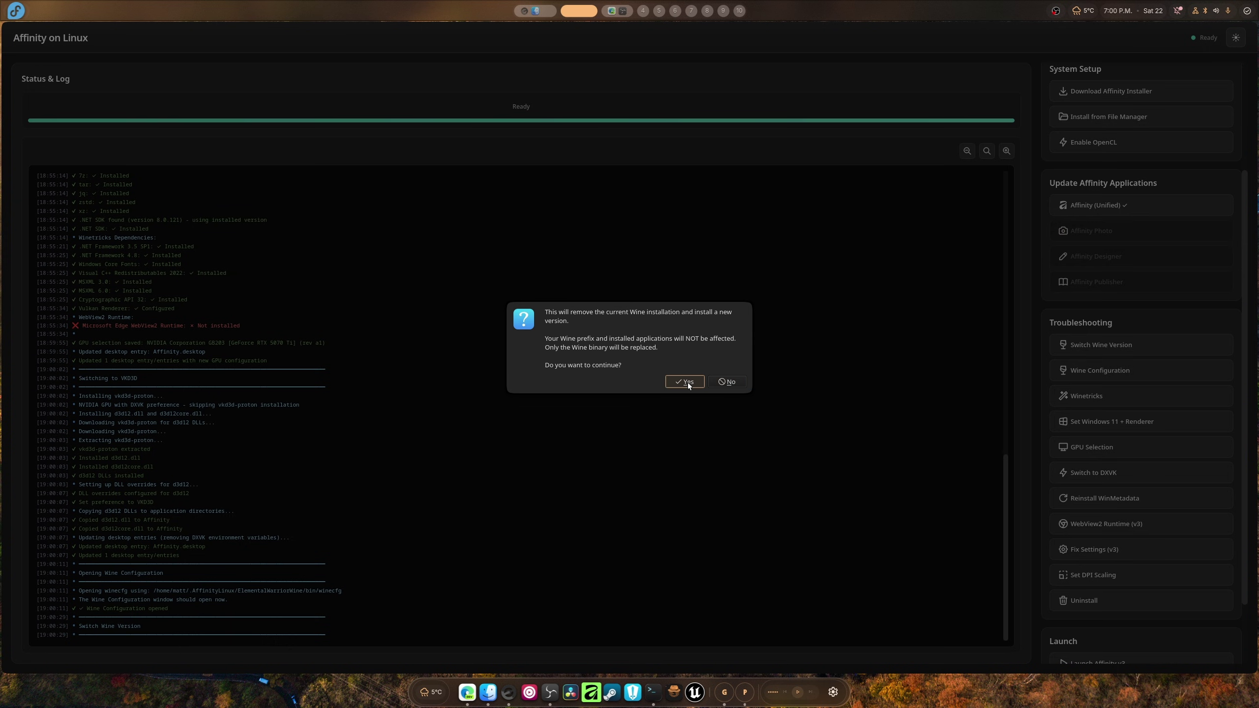
pyautogui.click(681, 377)
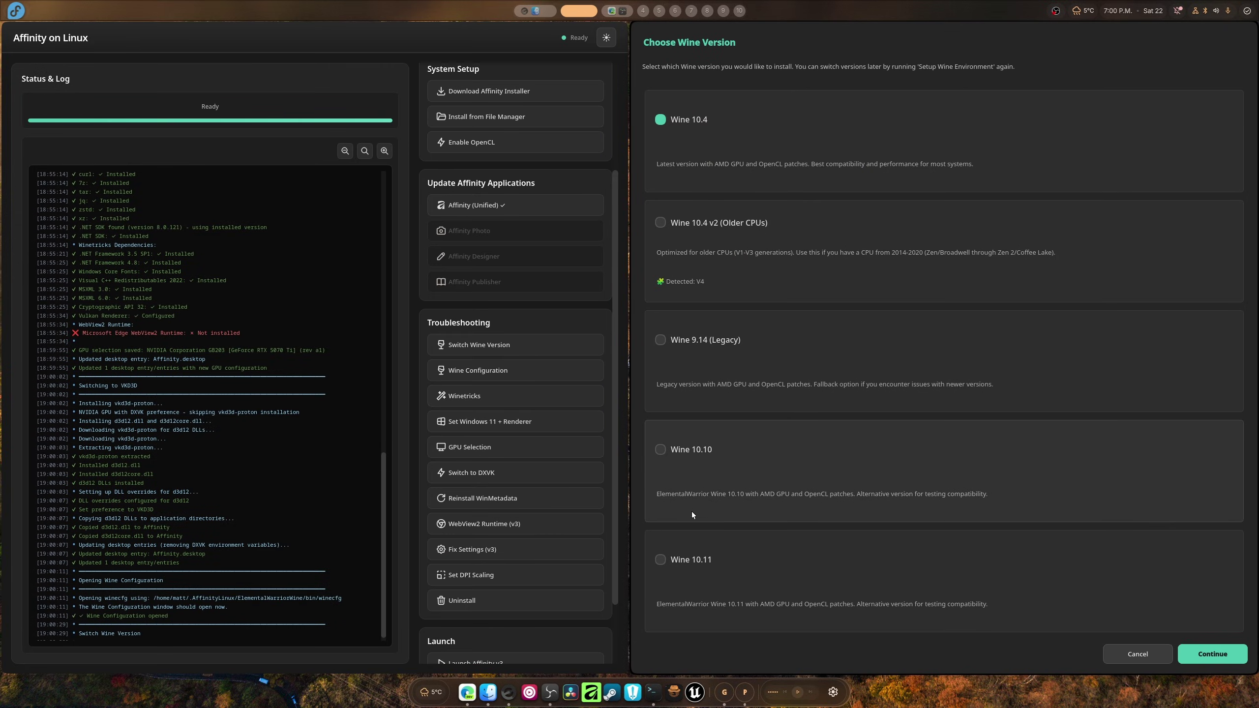
pyautogui.click(683, 558)
pyautogui.click(1216, 660)
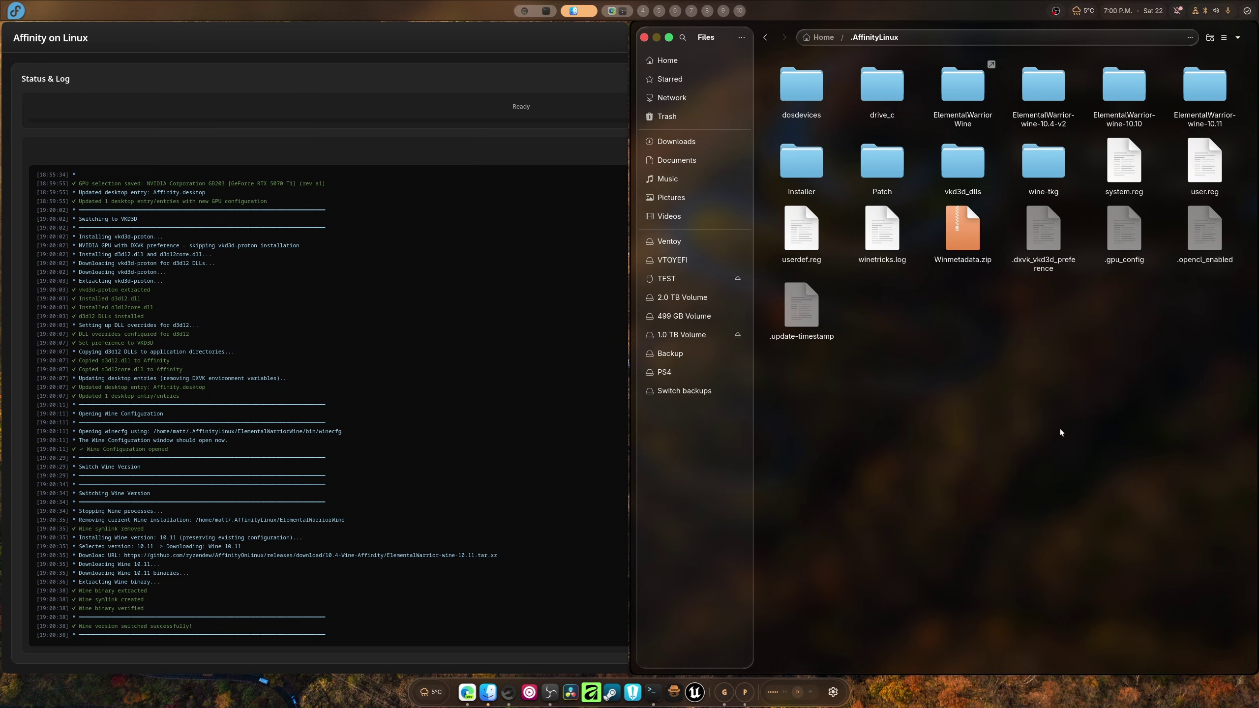
pyautogui.click(1075, 114)
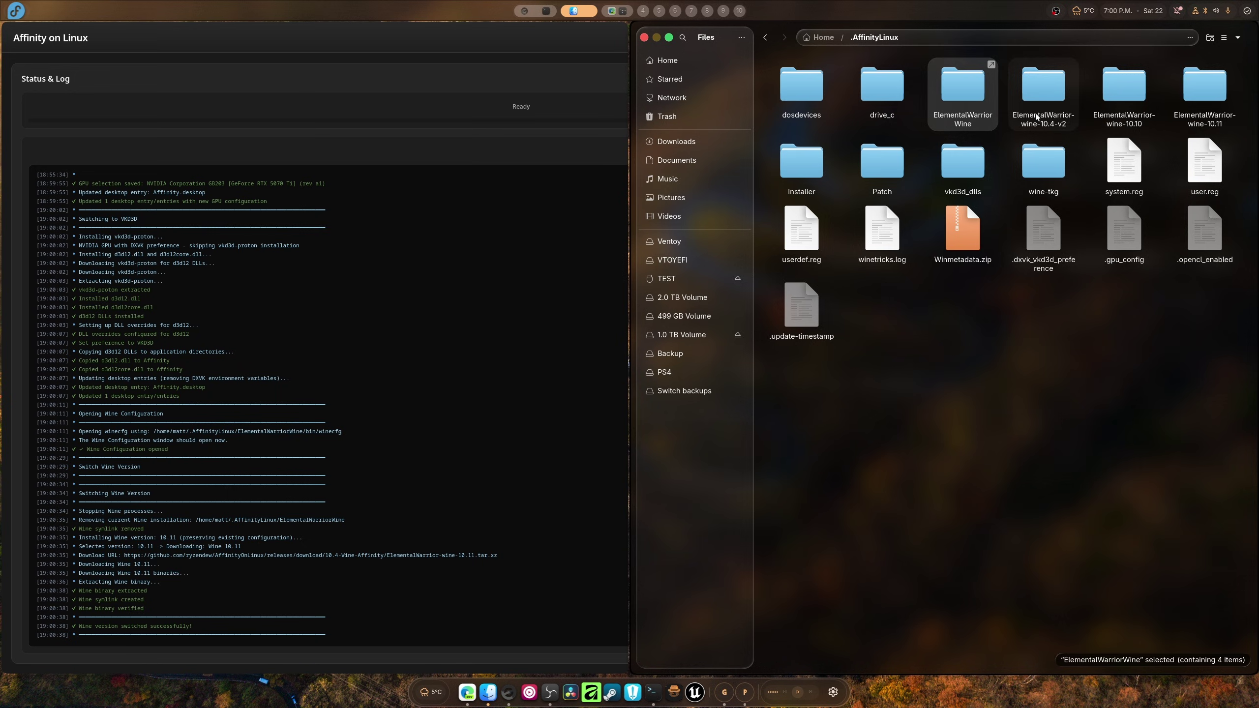
pyautogui.click(962, 113)
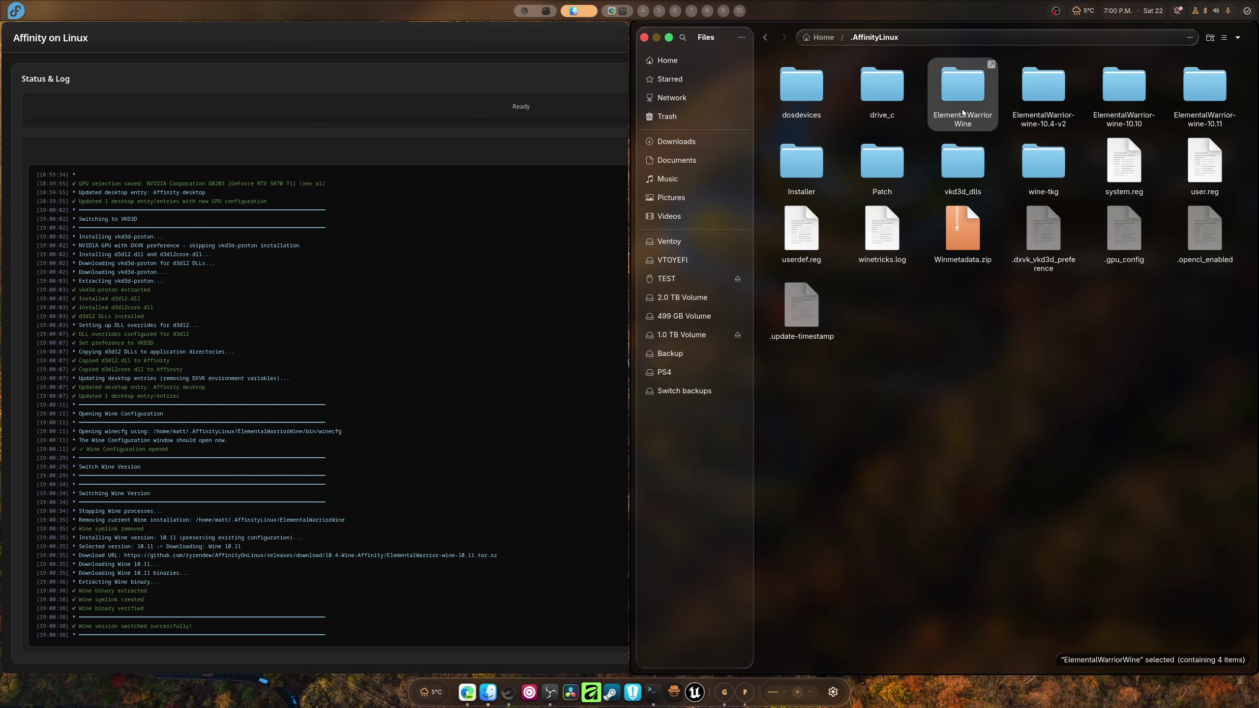
pyautogui.doubleClick(962, 113)
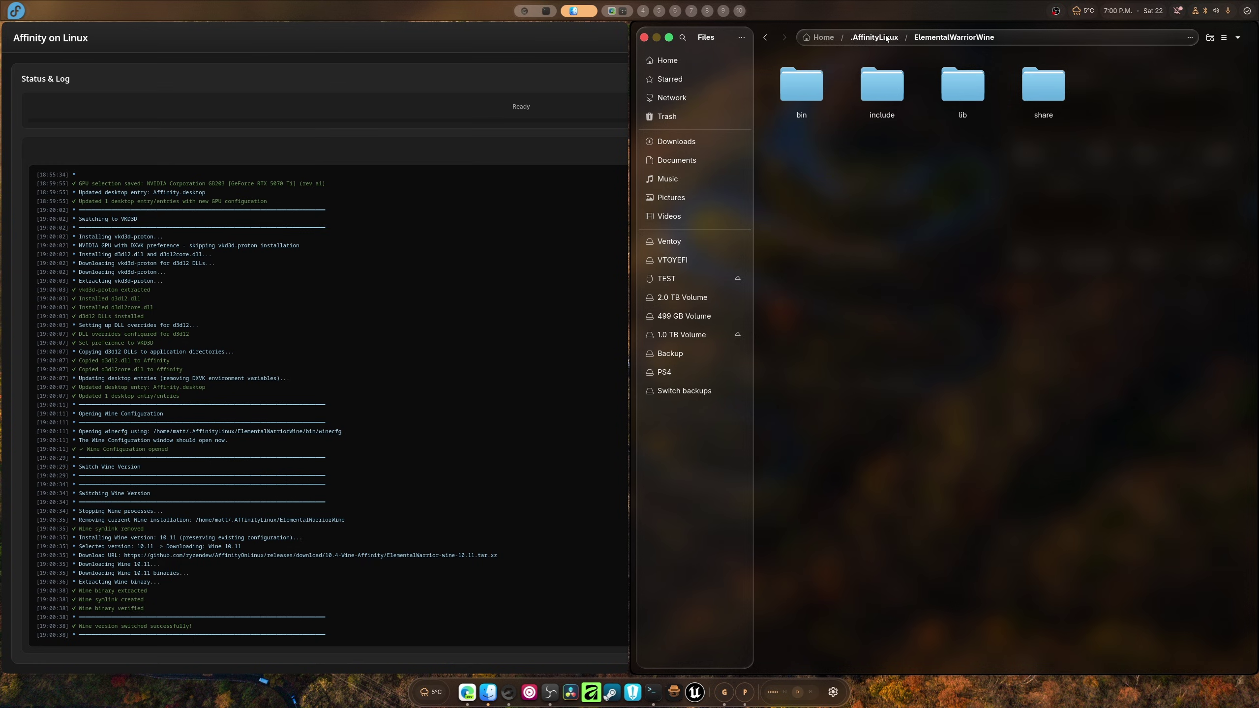
pyautogui.doubleClick(800, 88)
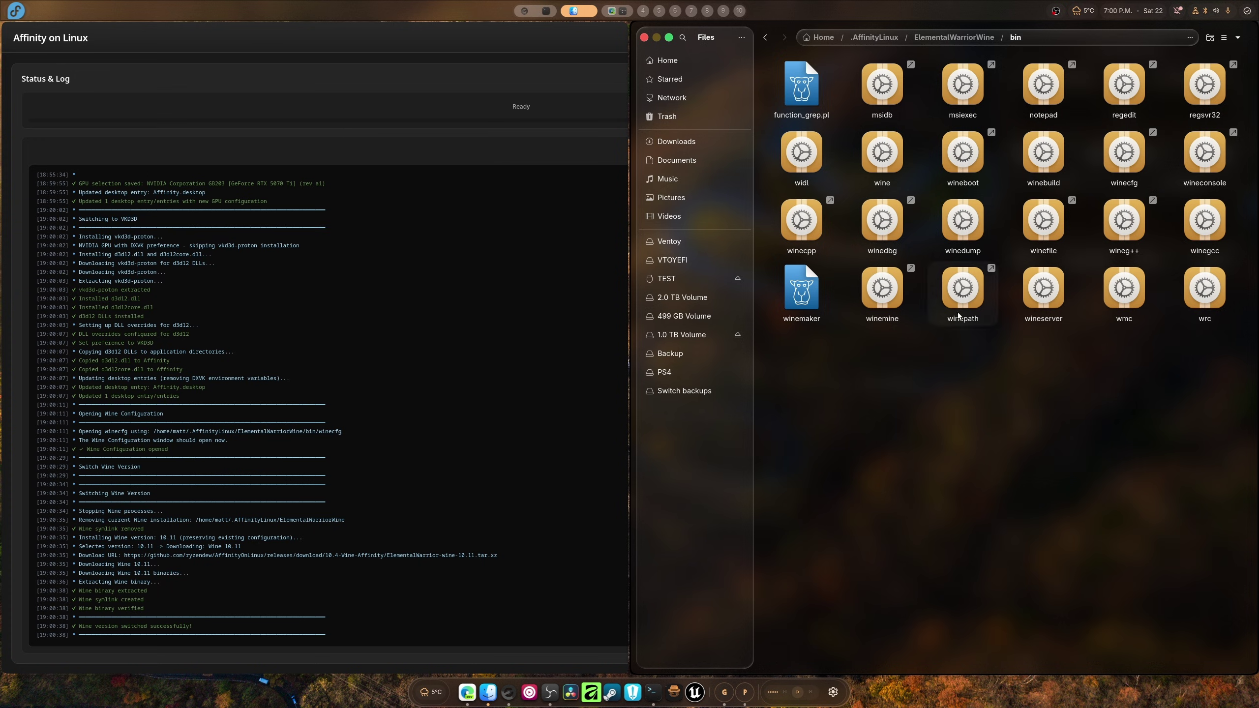
pyautogui.rightClick(805, 226)
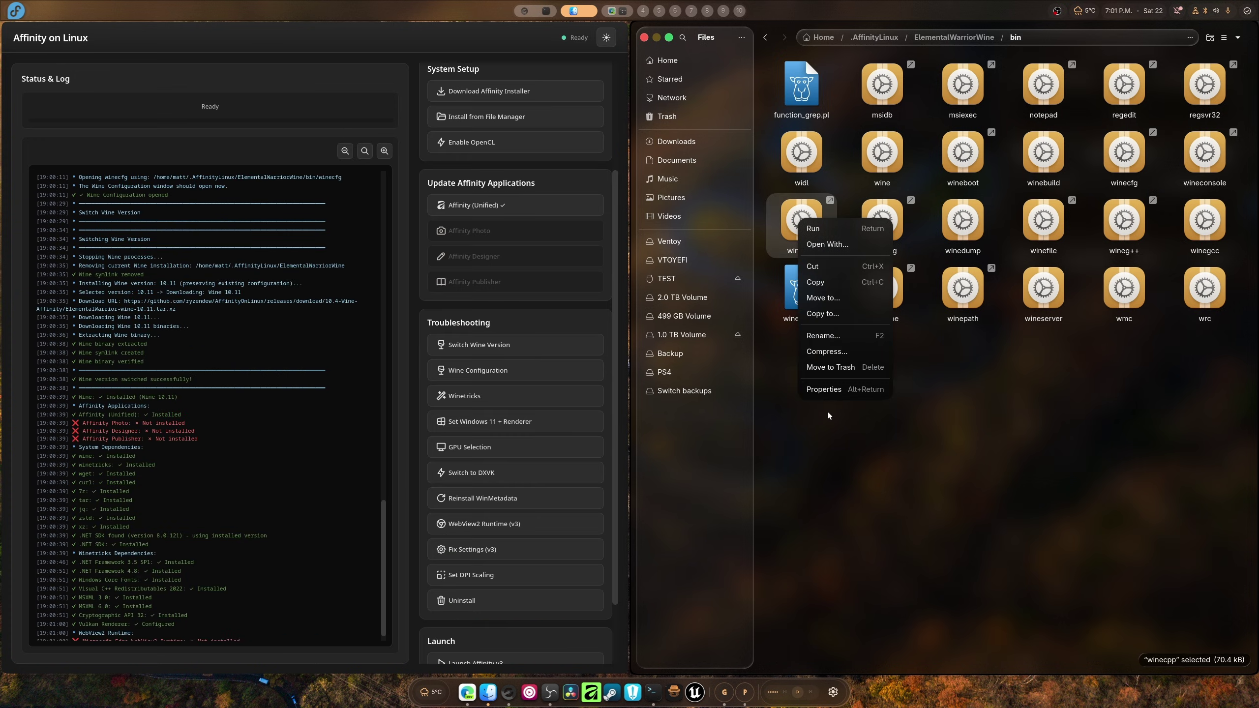
pyautogui.click(834, 388)
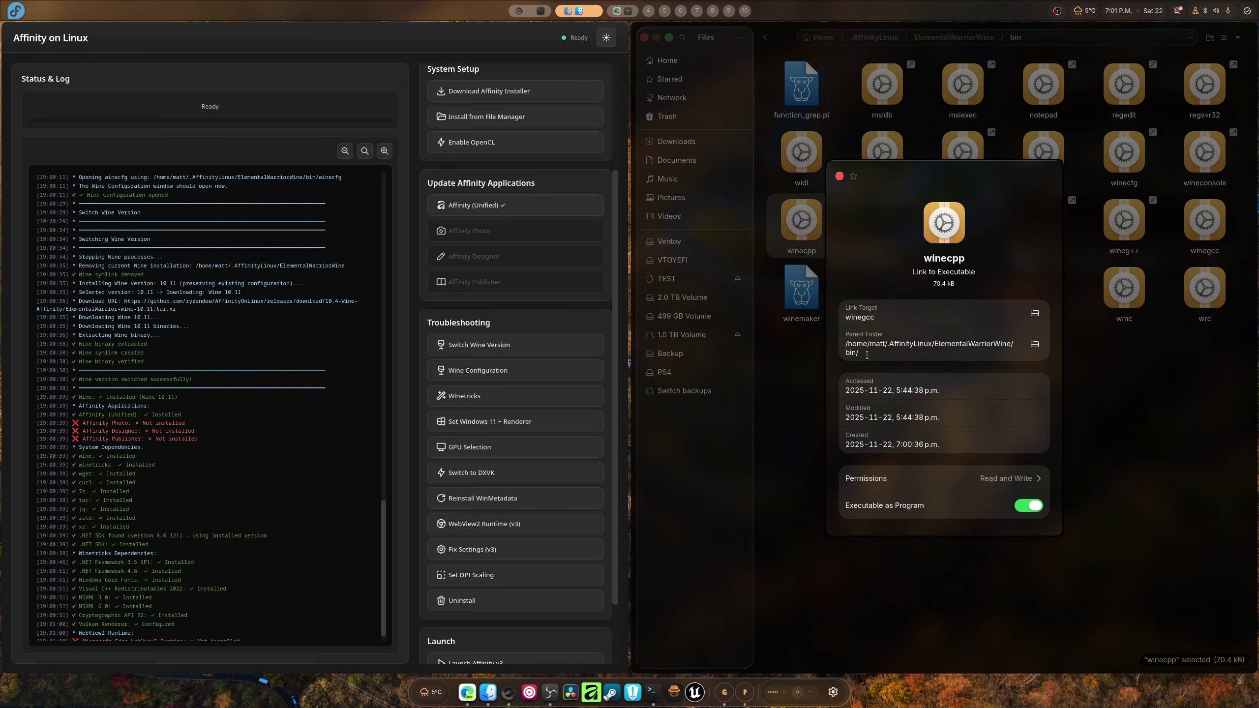
pyautogui.click(1032, 346)
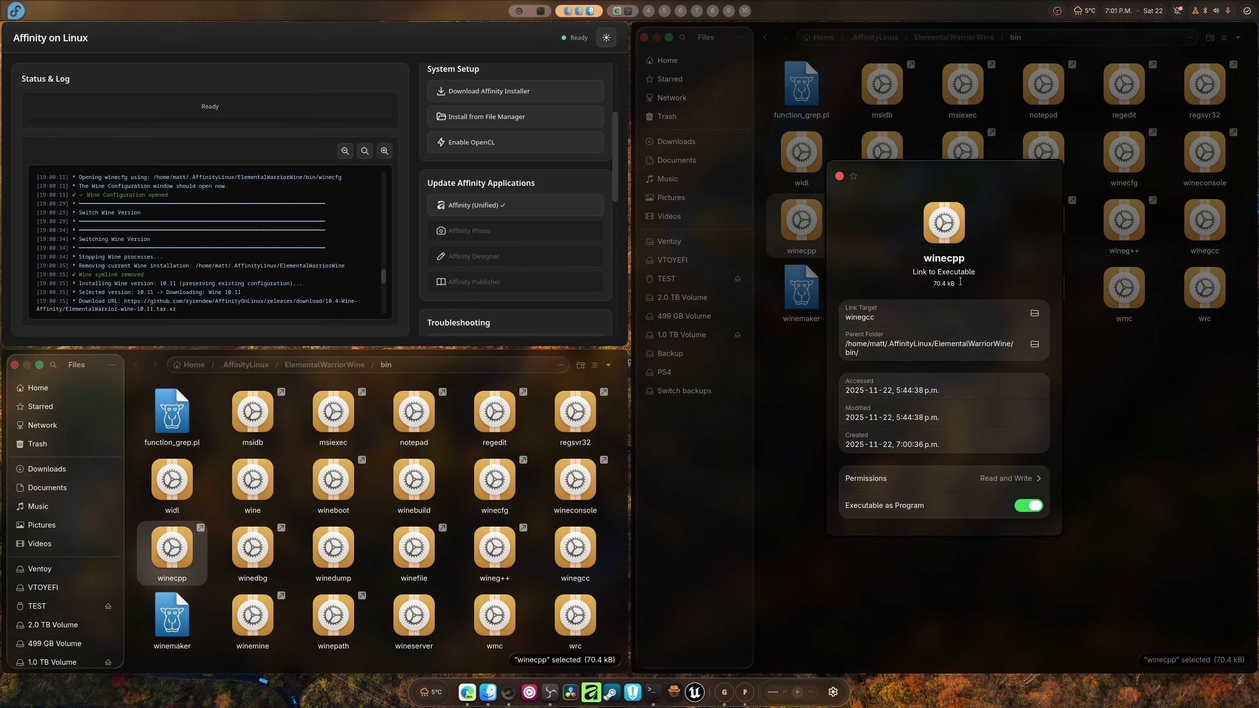
pyautogui.press('Escape')
pyautogui.hotkey('ctrl', 'w')
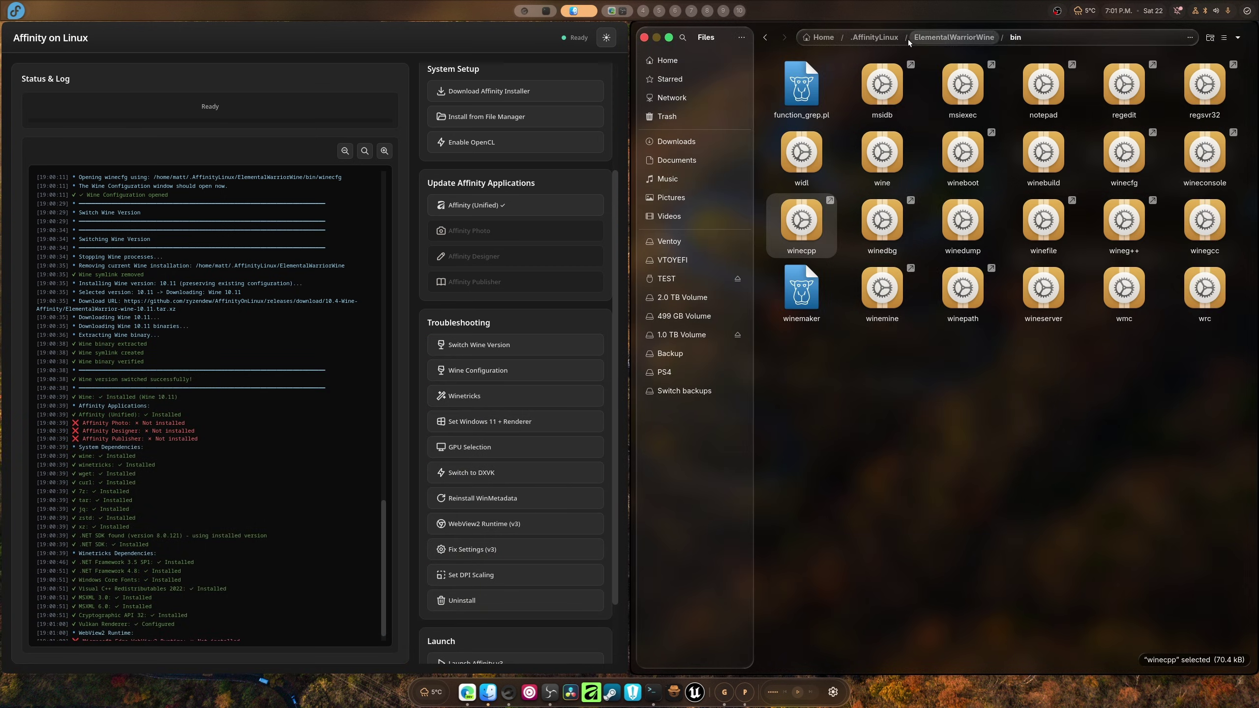
pyautogui.click(874, 38)
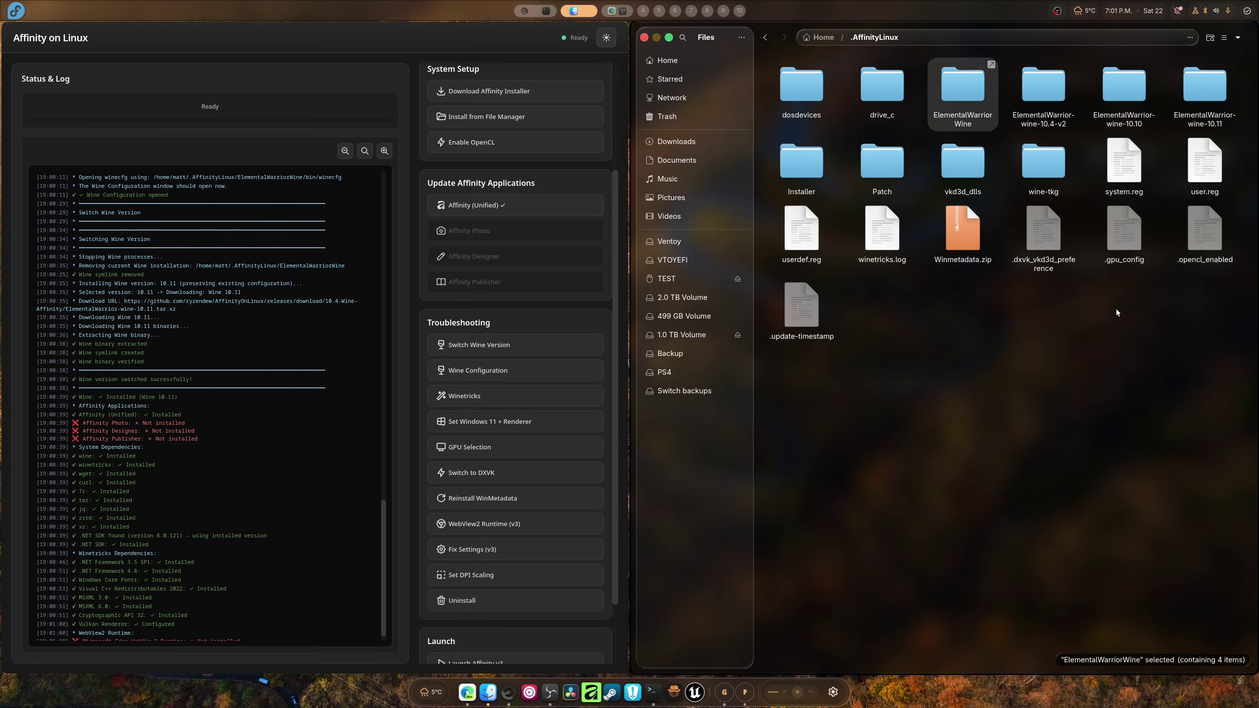
pyautogui.click(1036, 92)
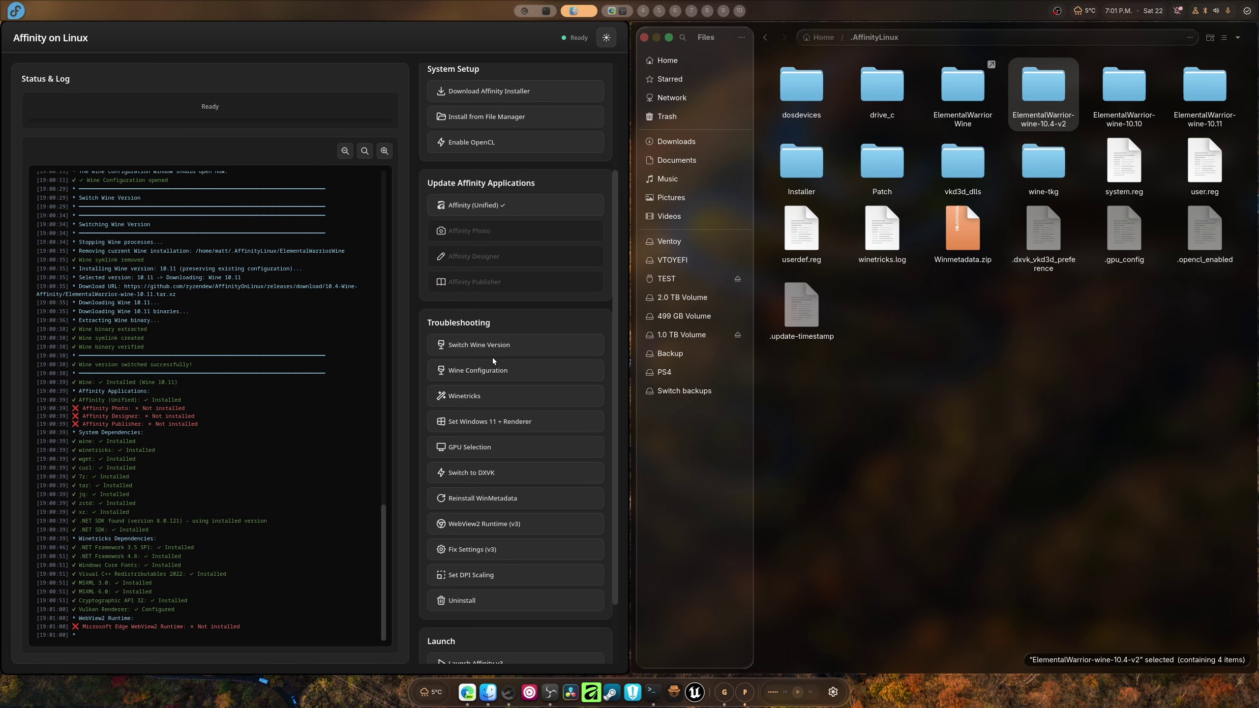
# - Verify Wine 10.11 in Wine Configuration's About tab, then reopen the recent Las Palmas photo in Affinity
pyautogui.click(495, 369)
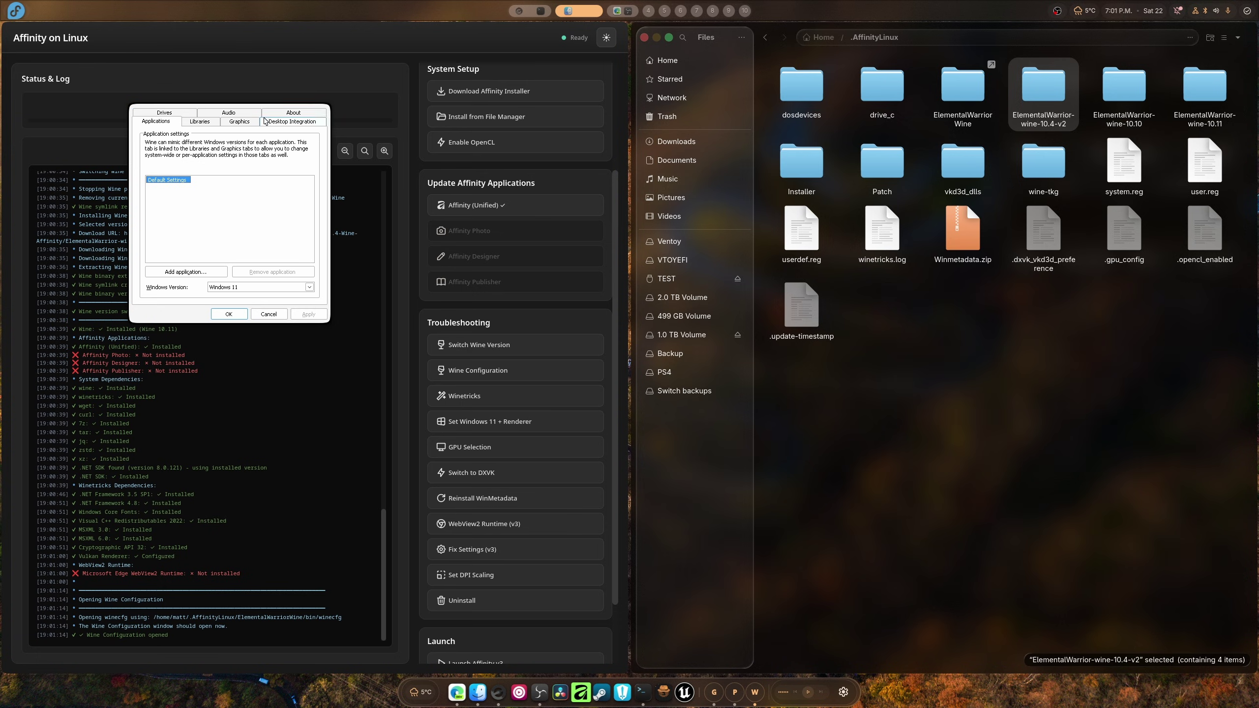
pyautogui.click(293, 113)
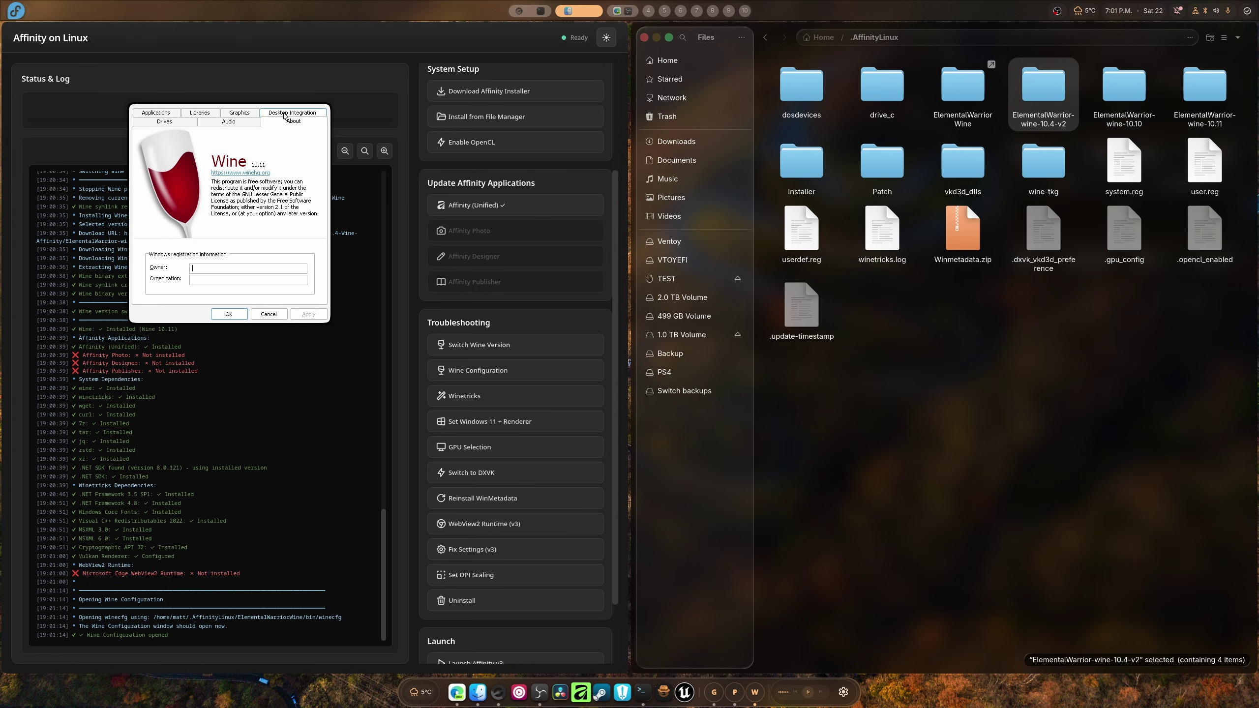
pyautogui.click(273, 317)
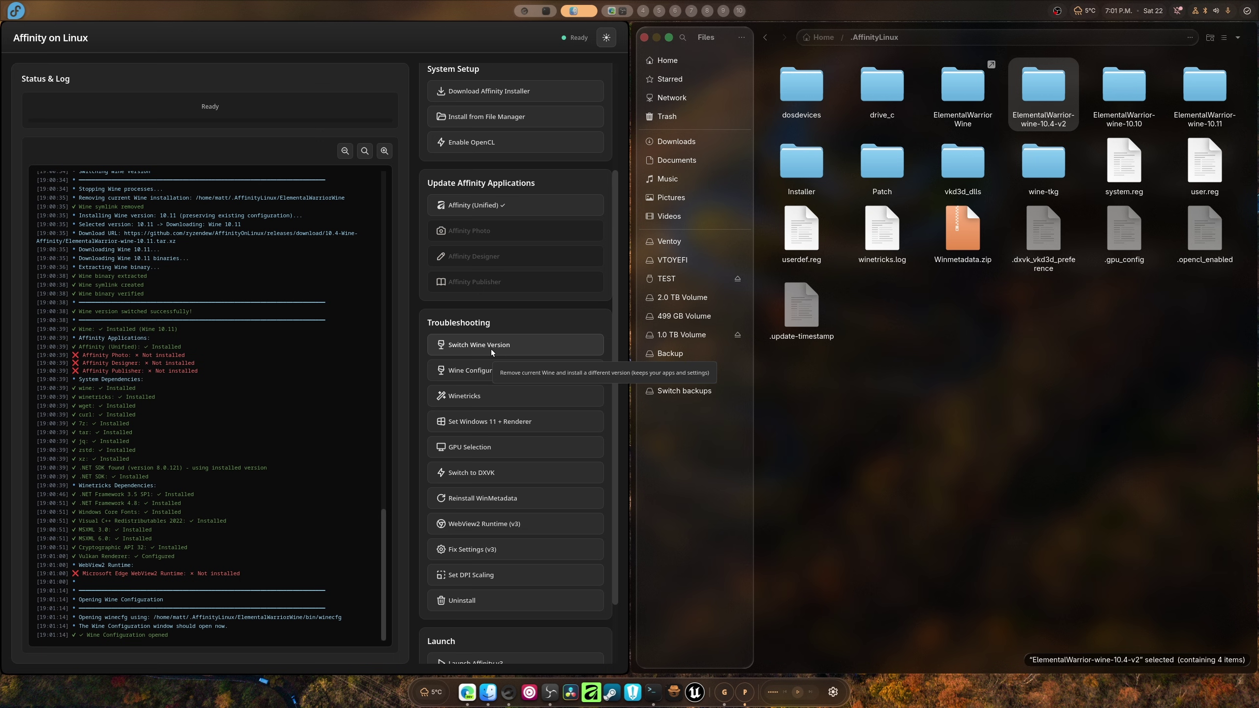
pyautogui.press('super+2')
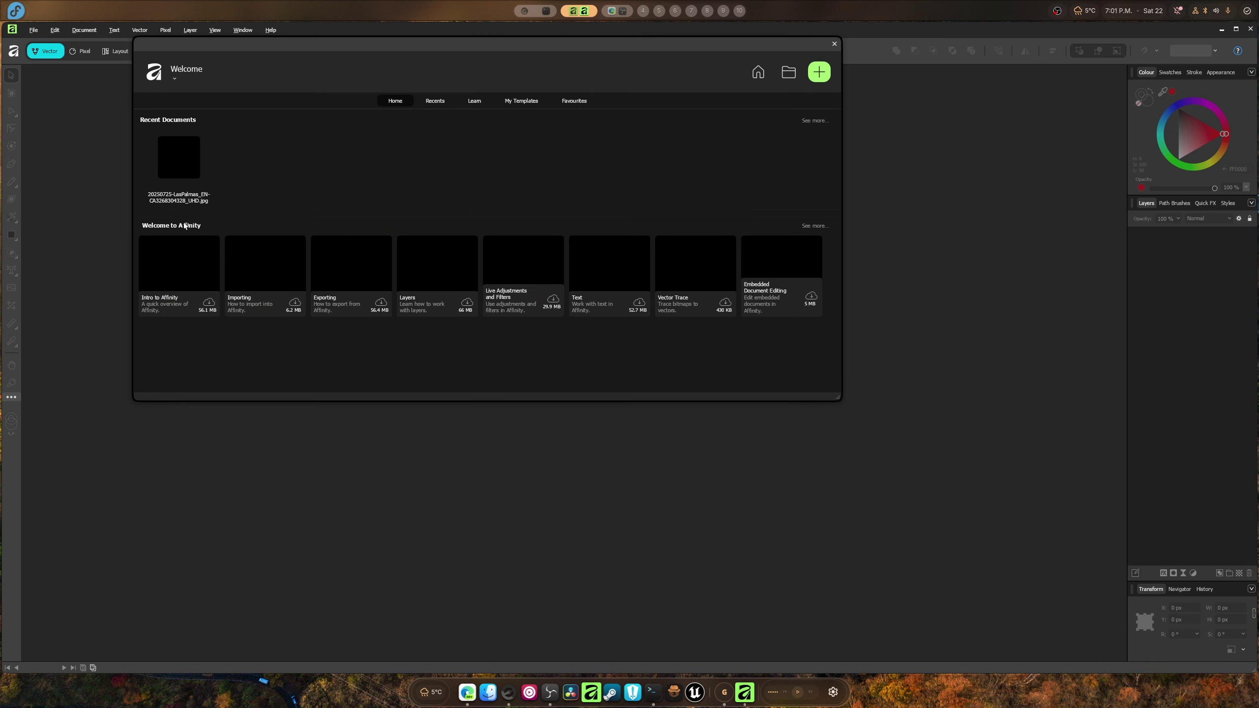
pyautogui.click(179, 158)
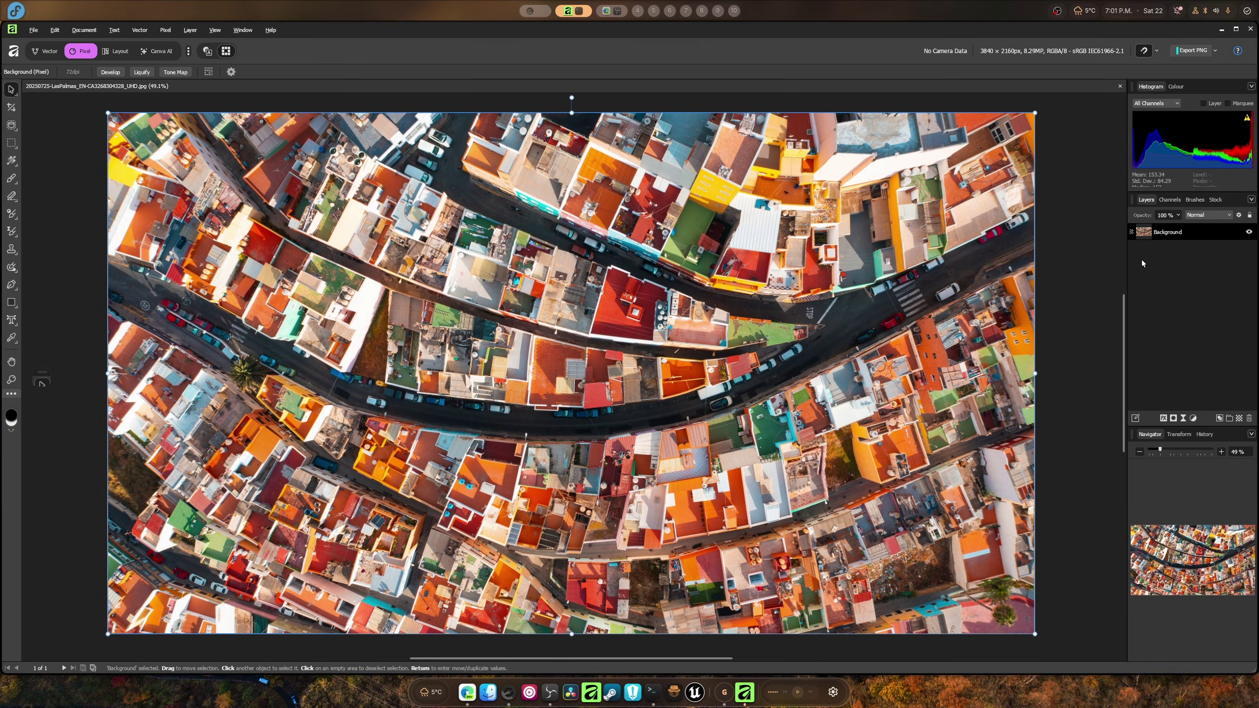
# - Tile the nvtop GPU monitor beside Affinity and warp the photo's streets with Liquify Push Forward
pyautogui.press('super+Return')
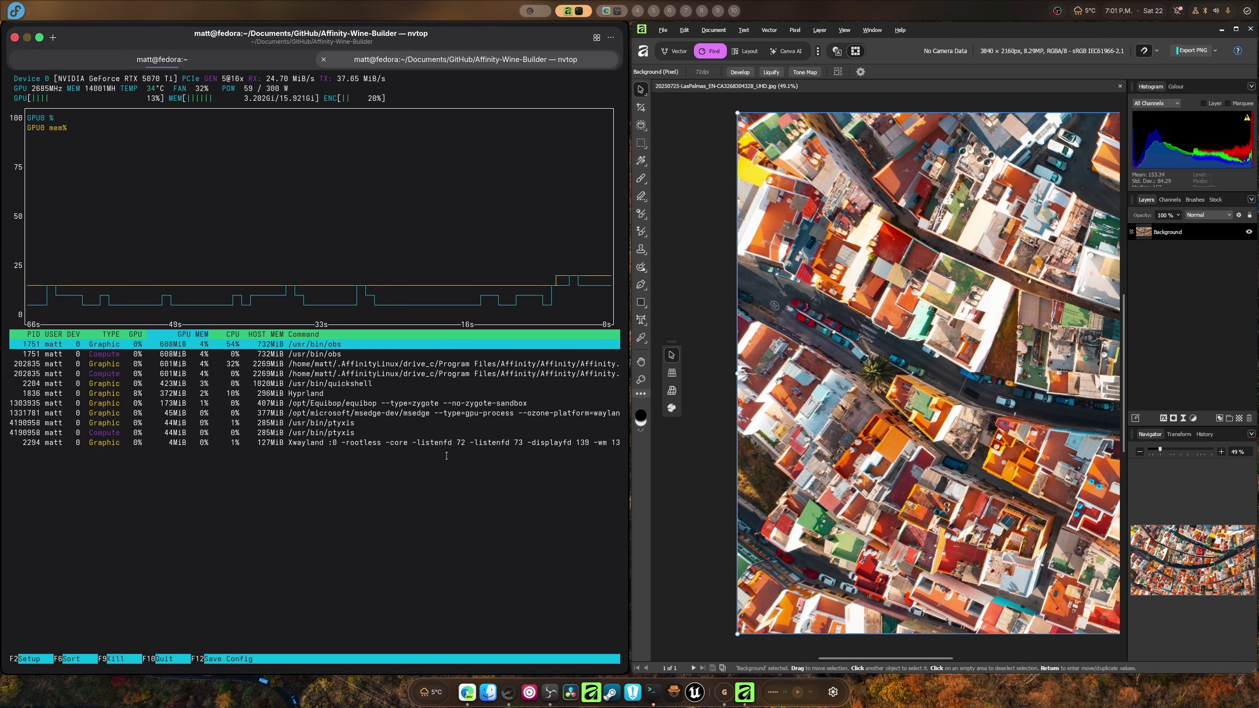
pyautogui.click(771, 71)
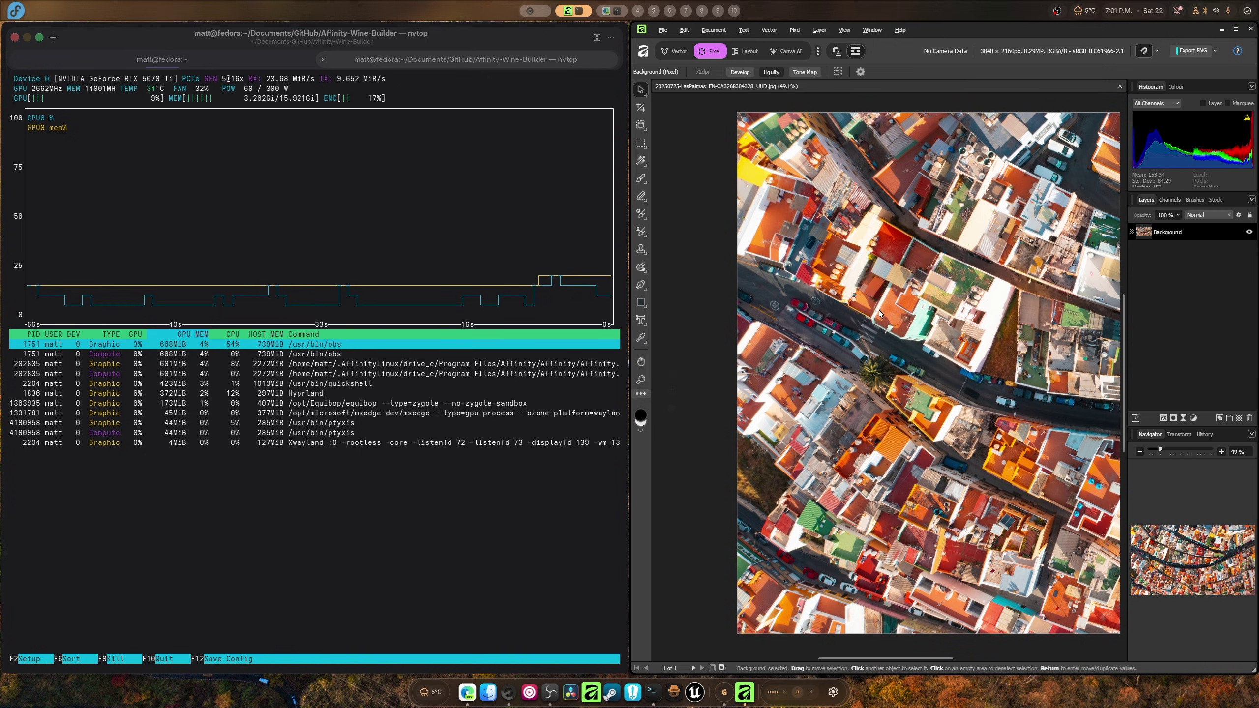
pyautogui.moveTo(896, 294)
pyautogui.mouseDown()
pyautogui.moveTo(936, 347)
pyautogui.moveTo(872, 342)
pyautogui.moveTo(981, 277)
pyautogui.moveTo(852, 223)
pyautogui.moveTo(904, 186)
pyautogui.moveTo(996, 327)
pyautogui.moveTo(951, 496)
pyautogui.moveTo(827, 387)
pyautogui.moveTo(838, 227)
pyautogui.mouseUp()
# - Confirm OpenCL acceleration in Settings > Performance, swirl the photo further, and close Affinity
pyautogui.click(669, 31)
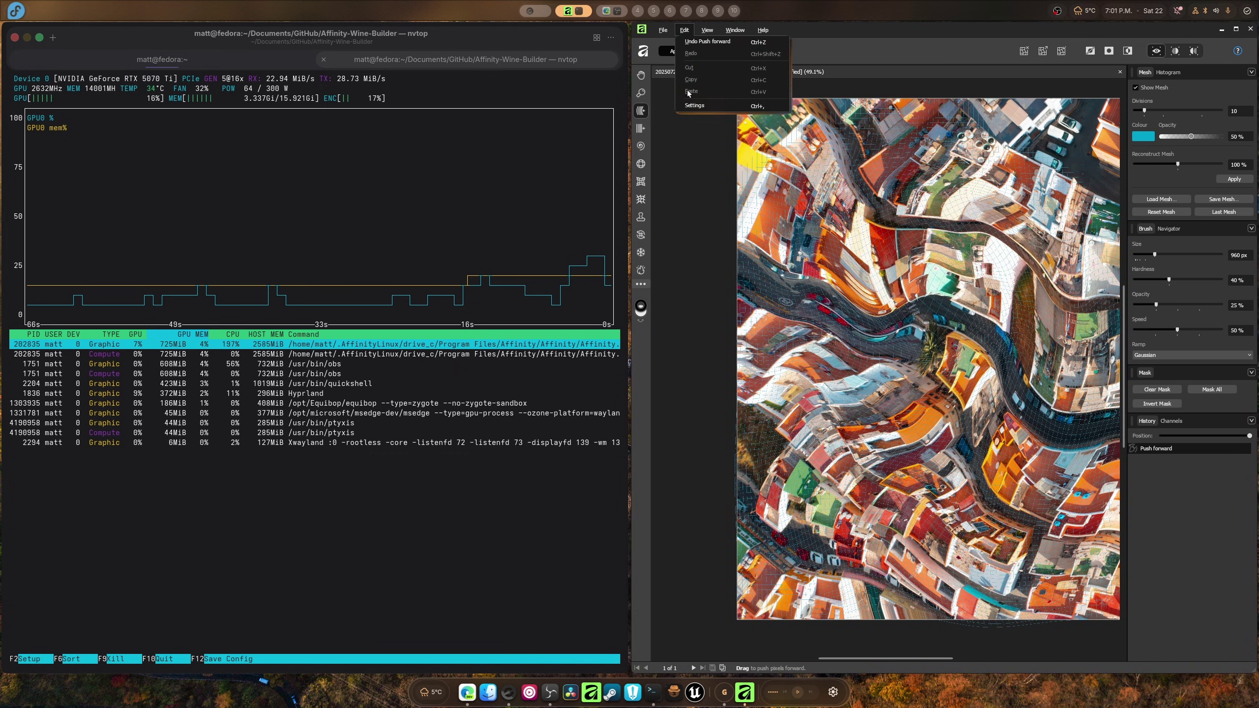
pyautogui.click(704, 106)
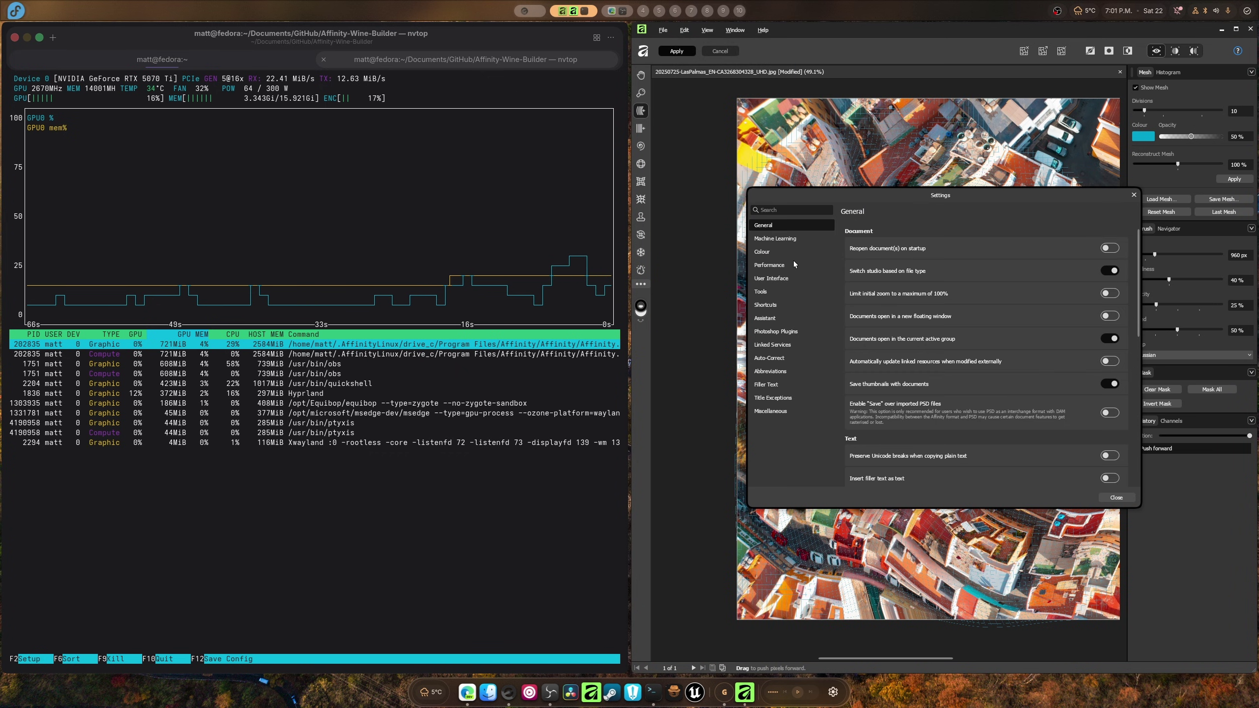
pyautogui.click(791, 264)
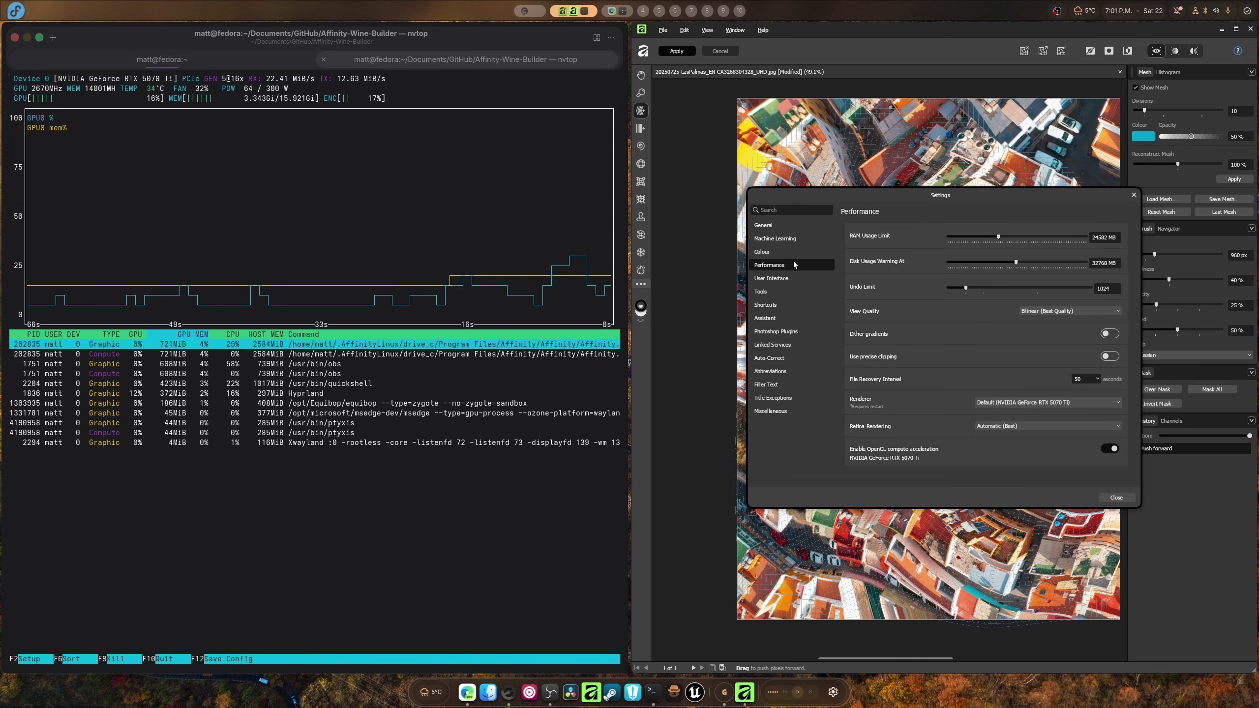
pyautogui.click(1116, 497)
pyautogui.moveTo(932, 377)
pyautogui.mouseDown()
pyautogui.moveTo(942, 338)
pyautogui.moveTo(916, 333)
pyautogui.moveTo(953, 427)
pyautogui.moveTo(885, 362)
pyautogui.moveTo(890, 439)
pyautogui.moveTo(940, 398)
pyautogui.moveTo(885, 376)
pyautogui.moveTo(870, 292)
pyautogui.moveTo(971, 347)
pyautogui.moveTo(1204, 392)
pyautogui.mouseUp()
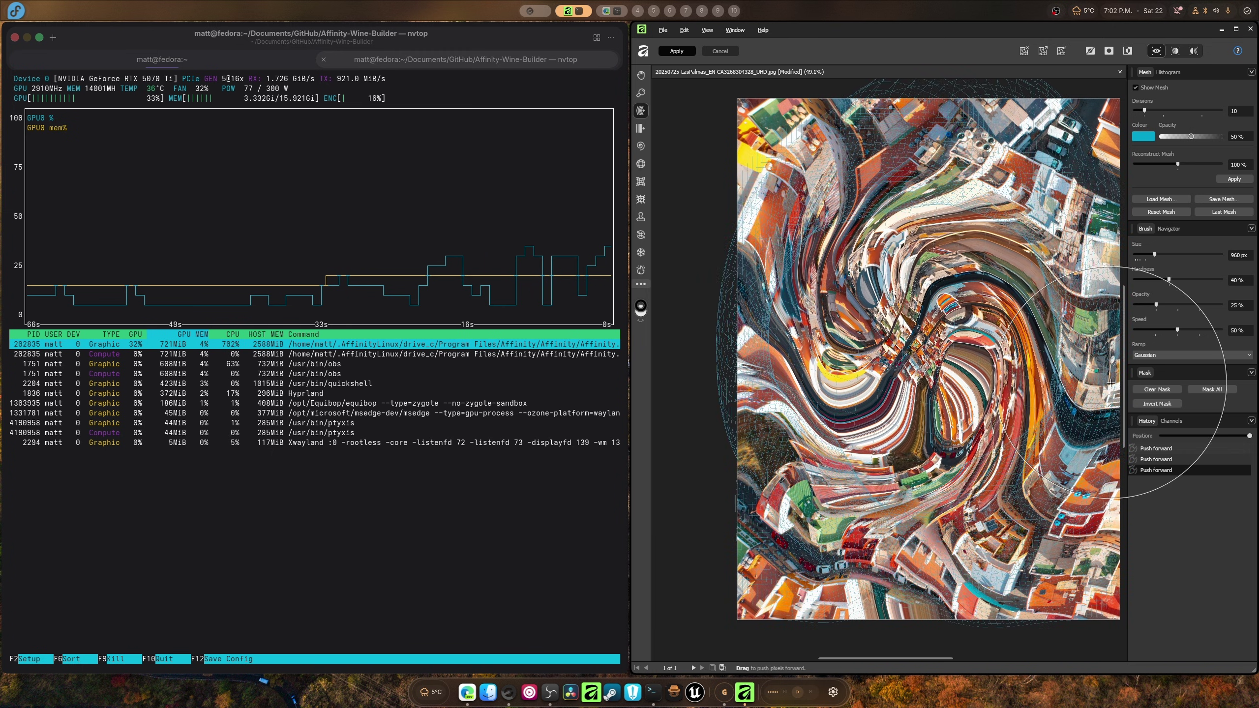
pyautogui.click(1248, 29)
# - Quit Affinity from its save prompt and close the nvtop terminal despite nvtop running
pyautogui.click(952, 364)
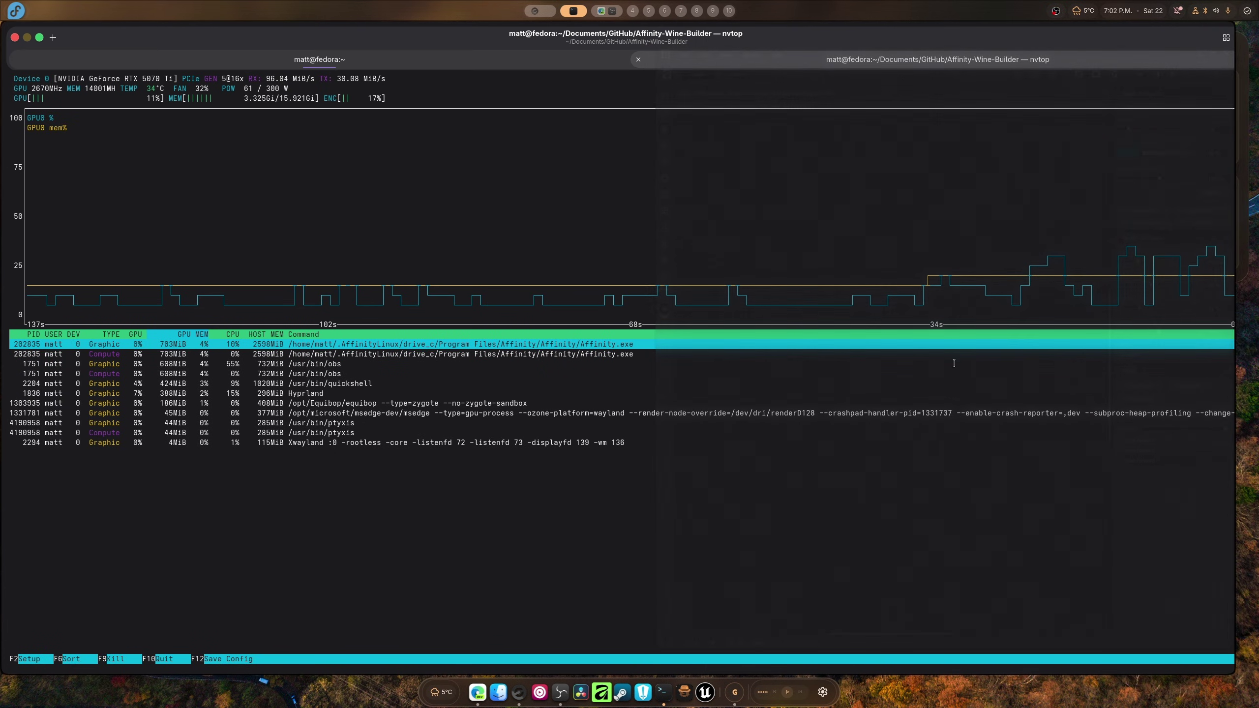
pyautogui.hotkey('ctrl', 'shift', 'w')
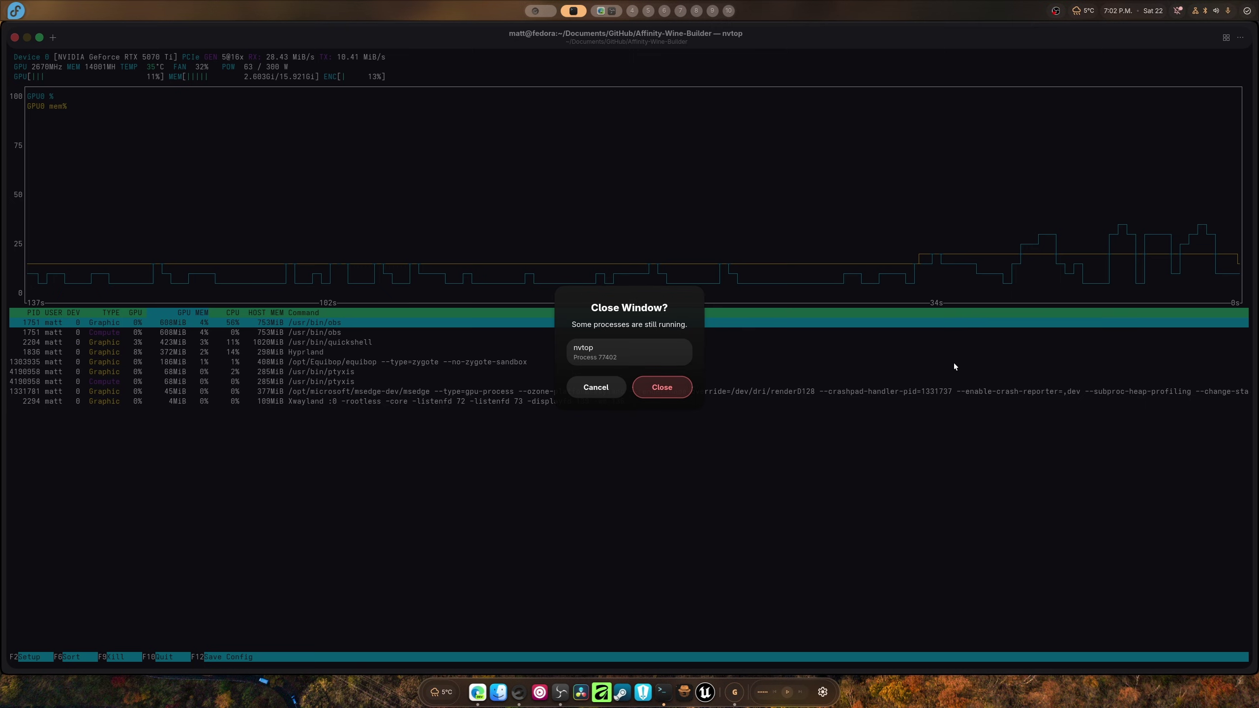
pyautogui.click(659, 386)
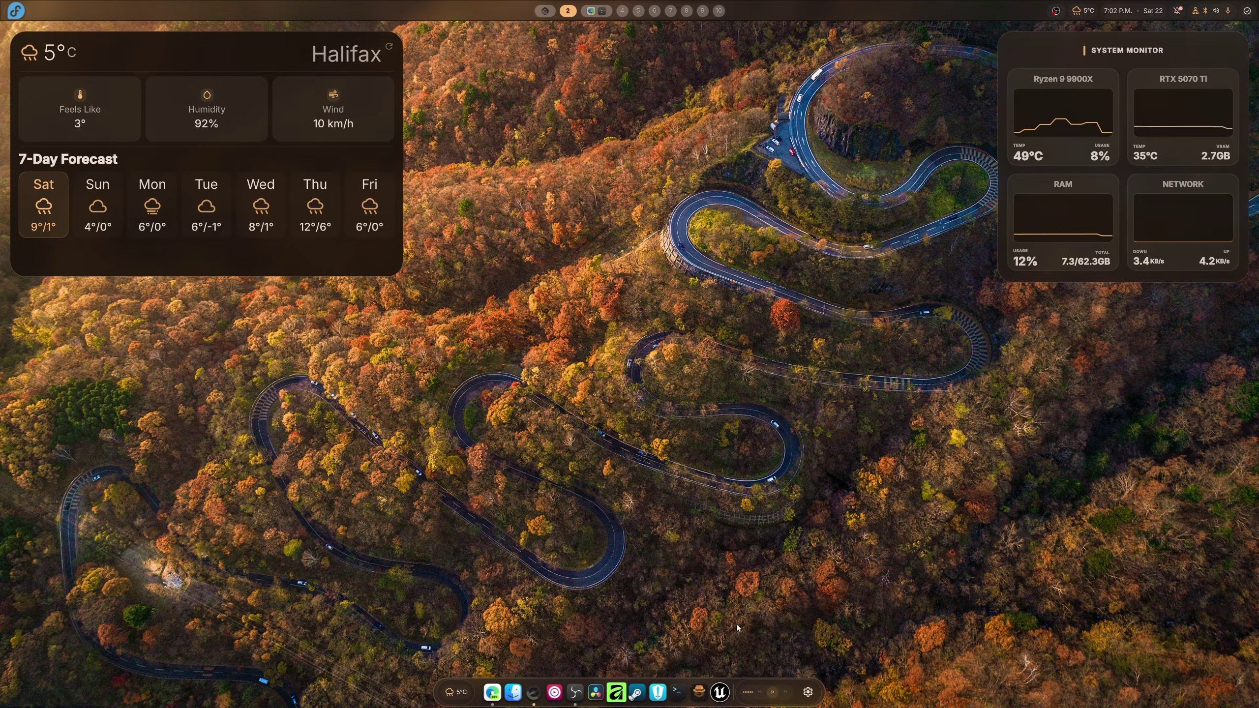
# - Open the .AffinityLinux folder in Files, select wine-tkg, and close the file browser
pyautogui.click(513, 691)
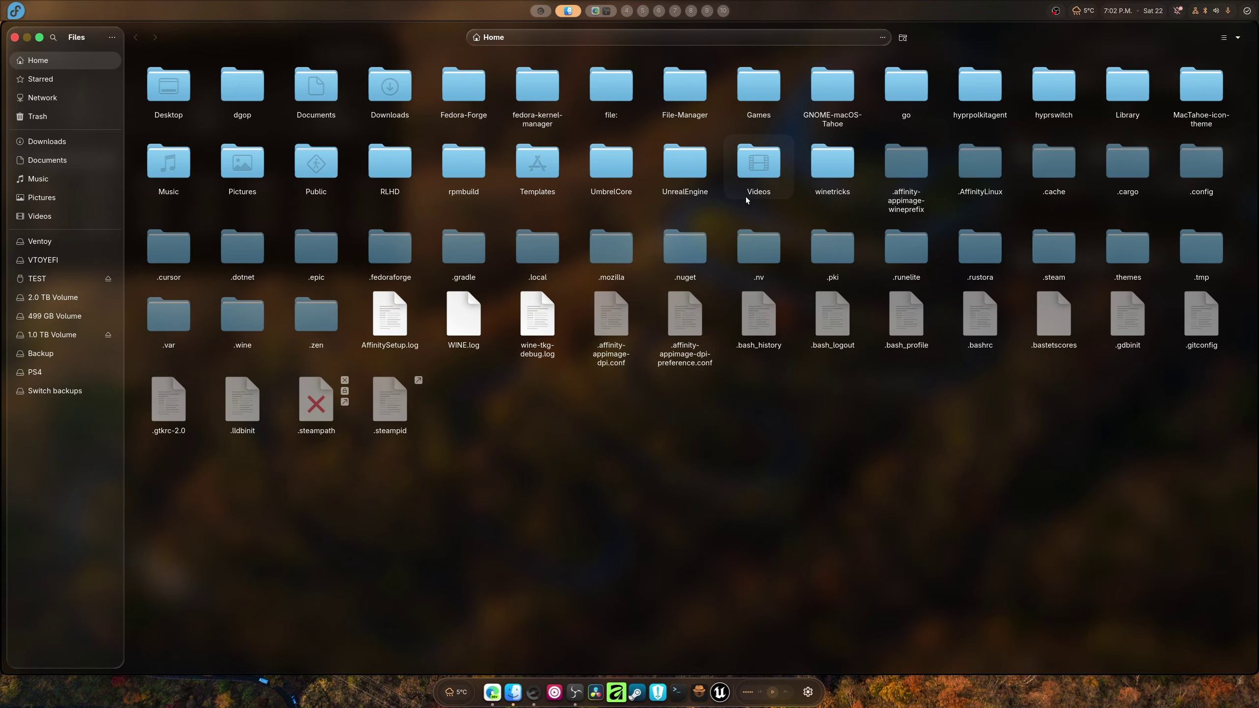
pyautogui.doubleClick(960, 173)
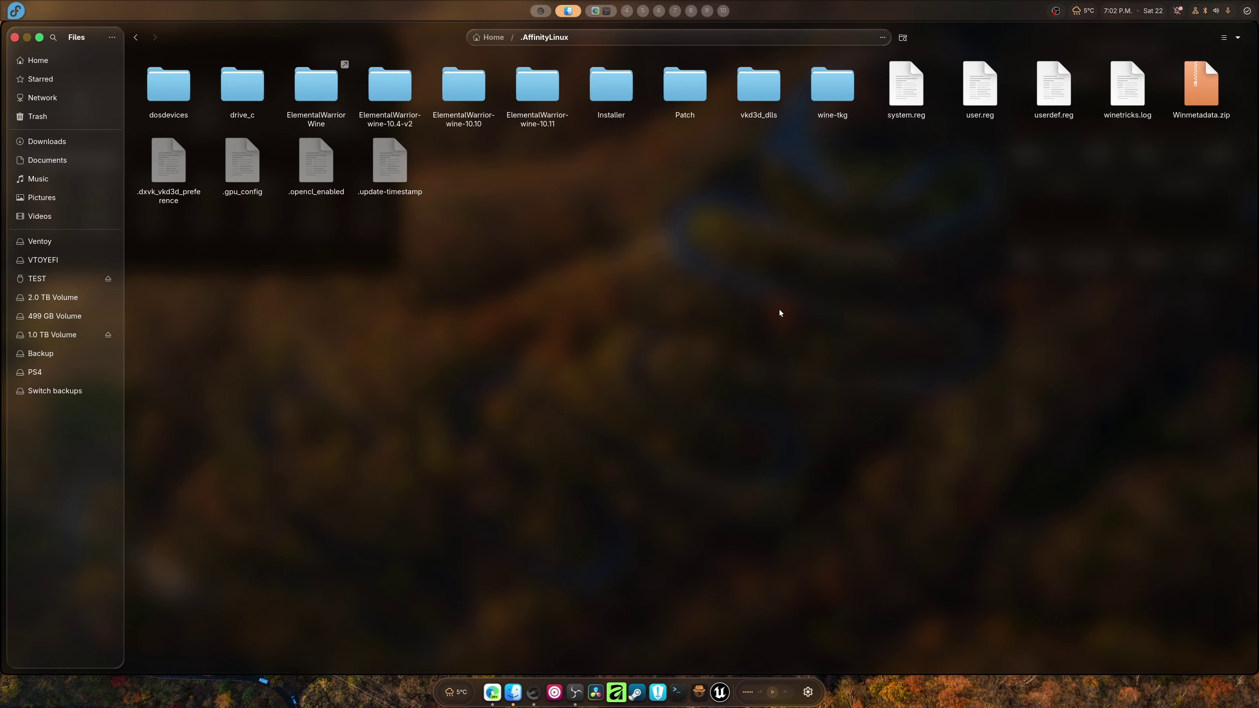
pyautogui.click(851, 102)
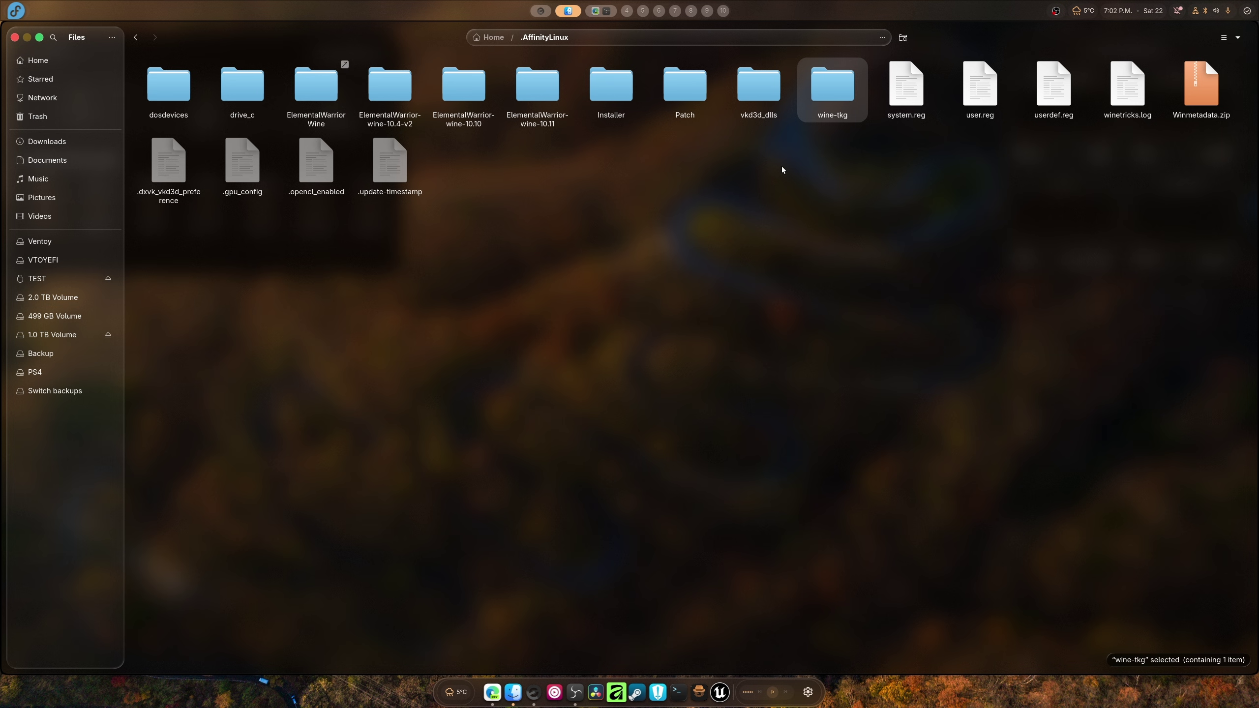
pyautogui.press('super+q')
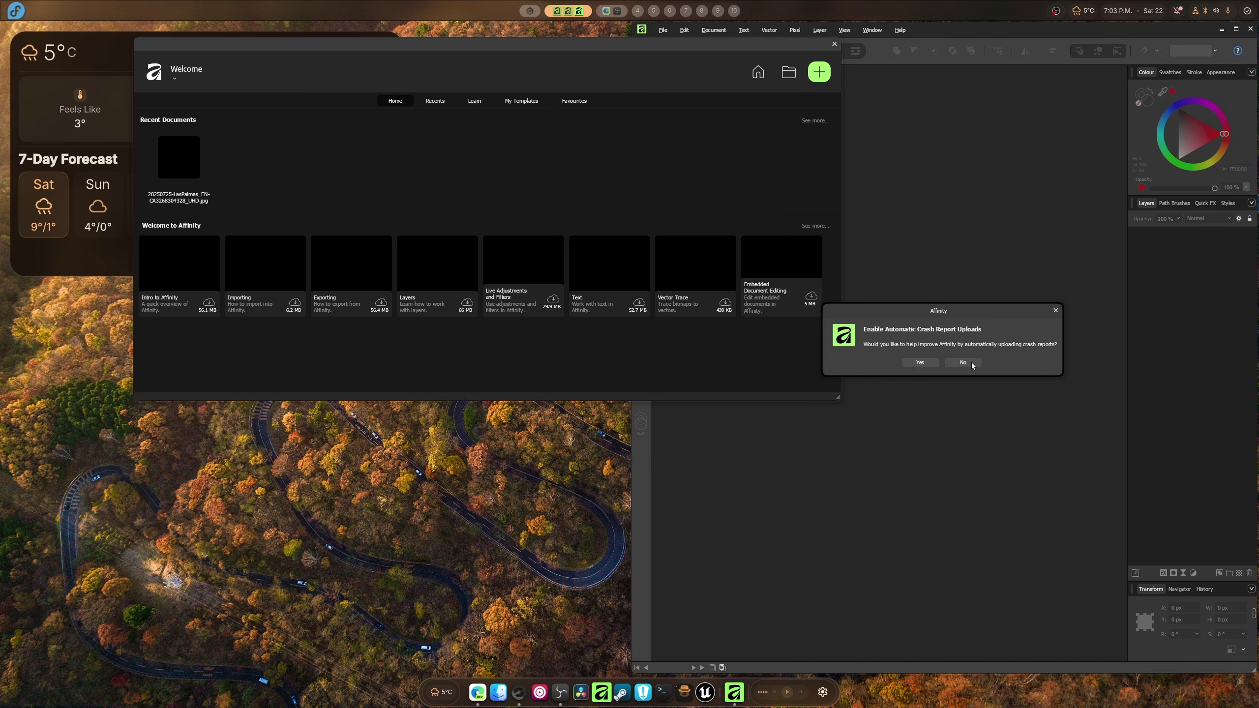
# - Answer No to enabling automatic crash report uploads
pyautogui.click(963, 362)
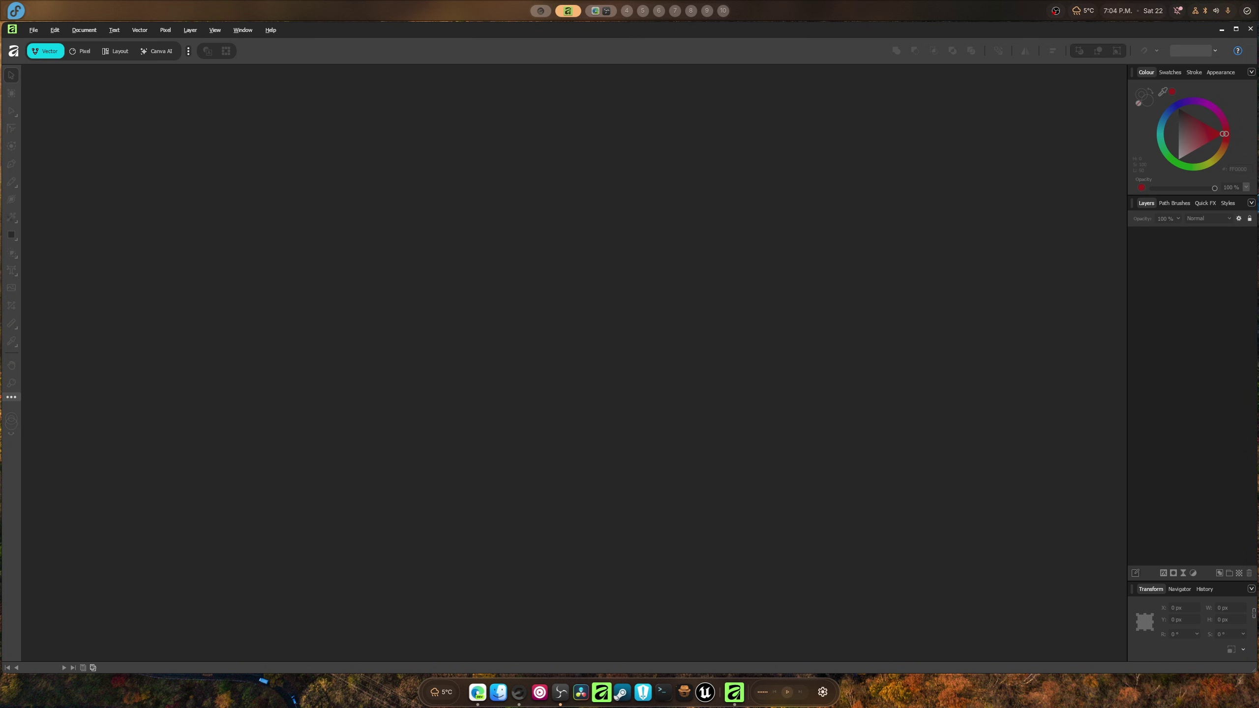
# - Drag the Thumbnail_next_gen .af file from Files onto the empty Affinity workspace
pyautogui.click(498, 692)
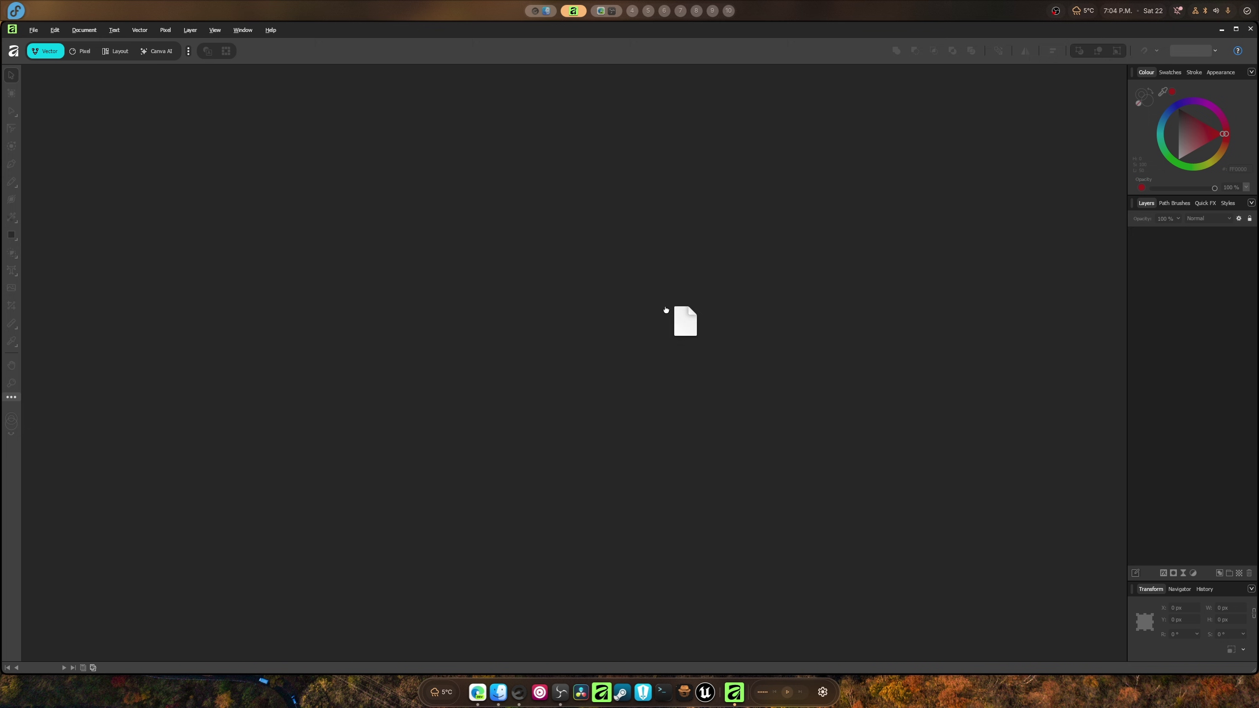
pyautogui.moveTo(683, 320); pyautogui.dragTo(642, 312)
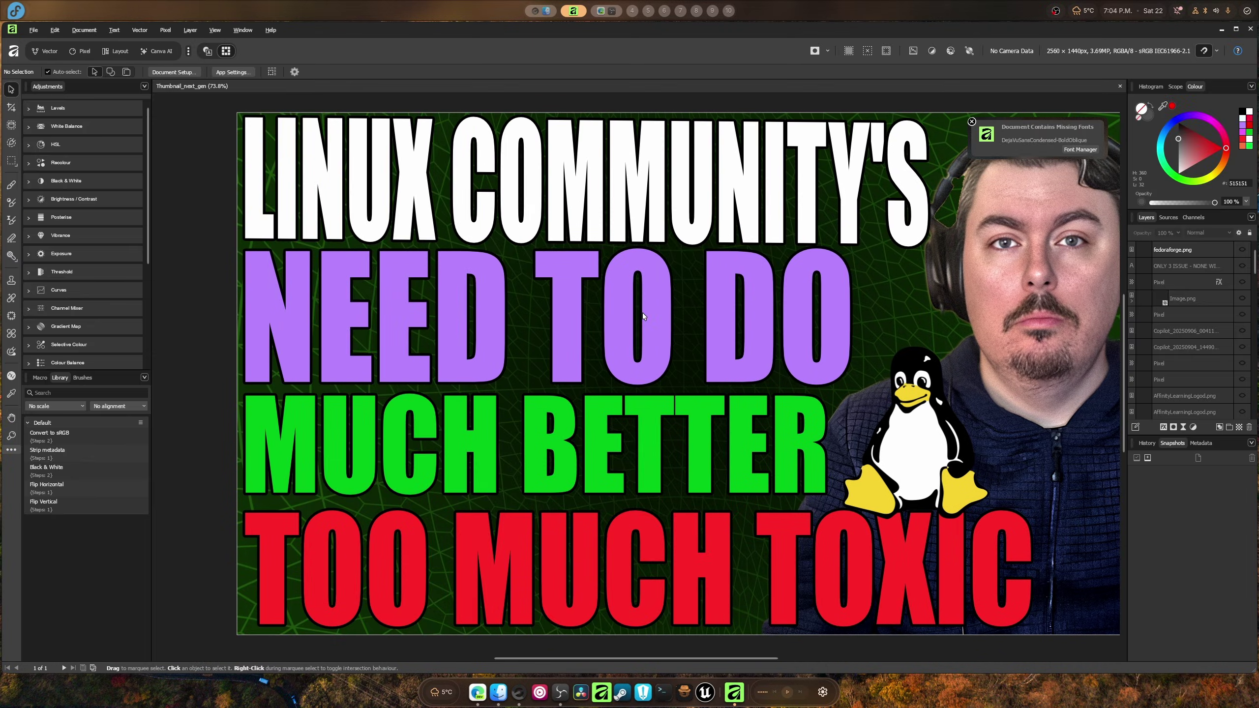